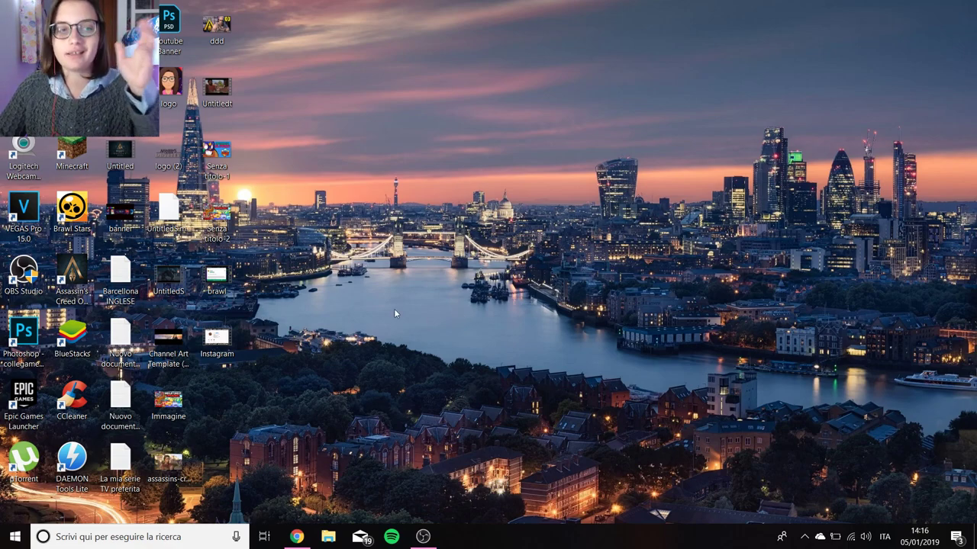
Launch VEGAS Pro 15.0 from the desktop
click(33, 228)
click(30, 218)
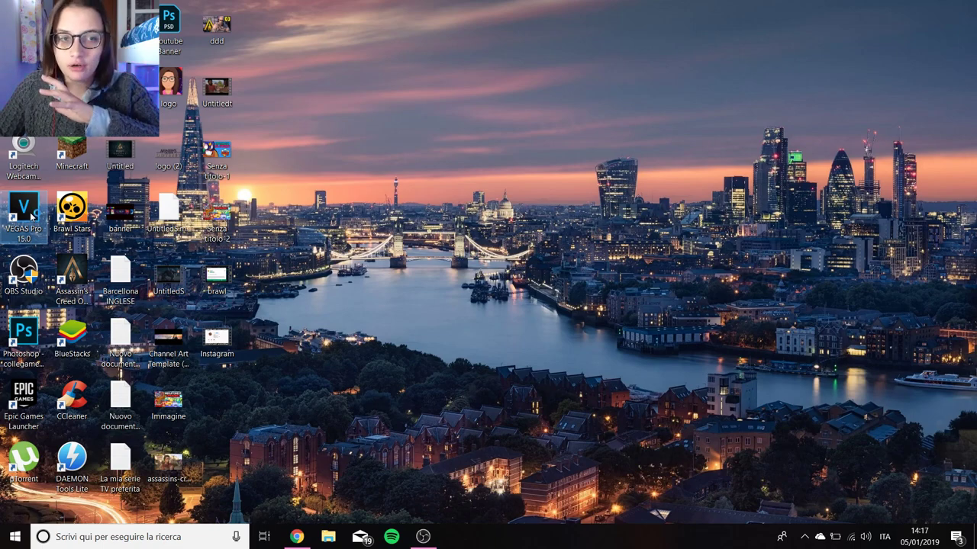
double_click(31, 217)
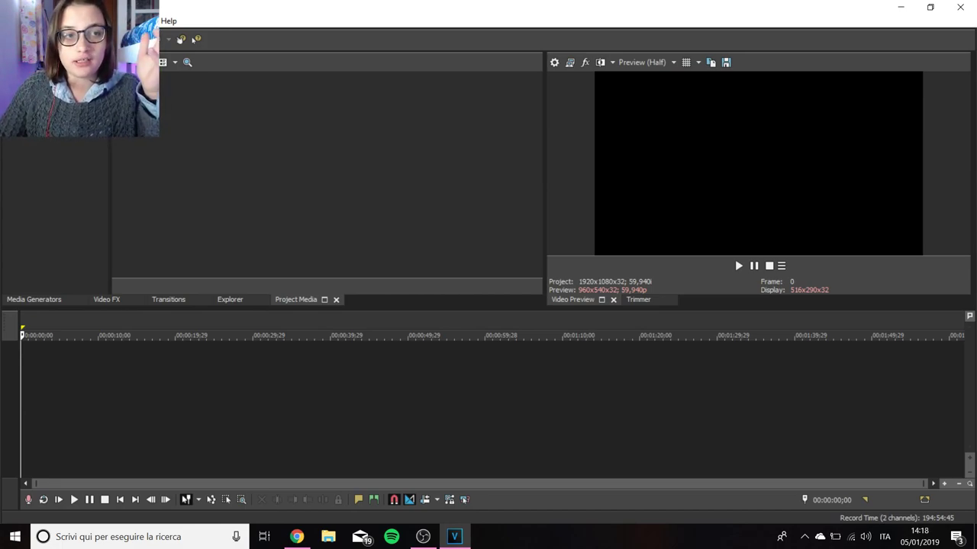
click(12, 21)
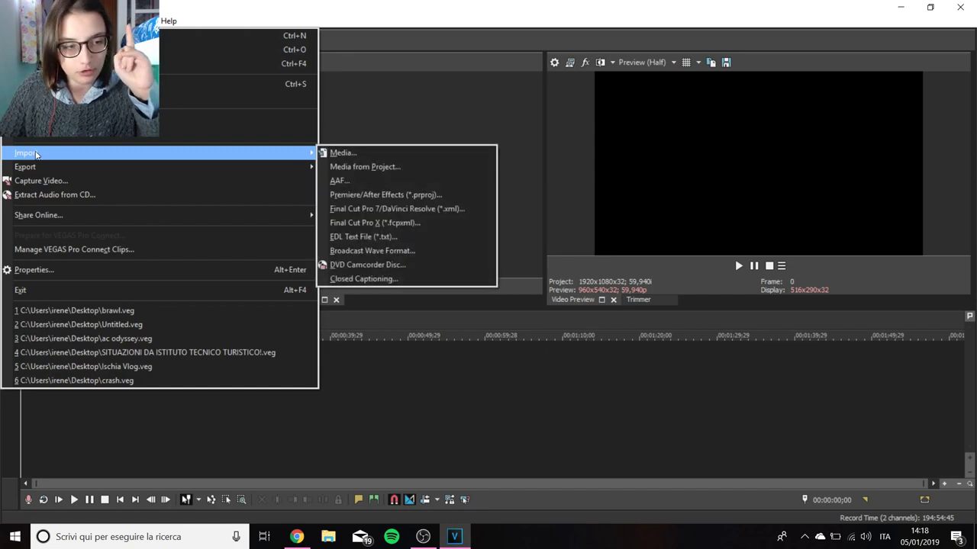
click(59, 265)
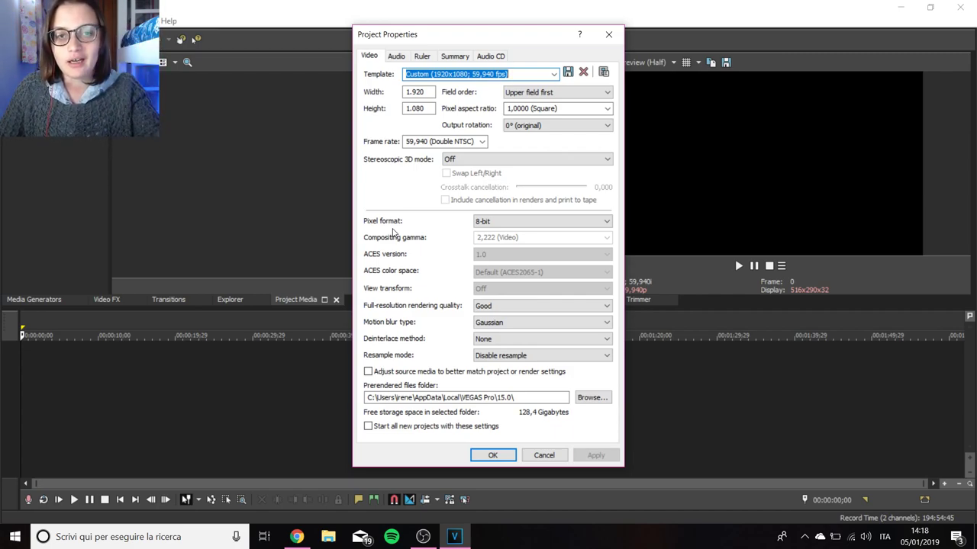
key(Return)
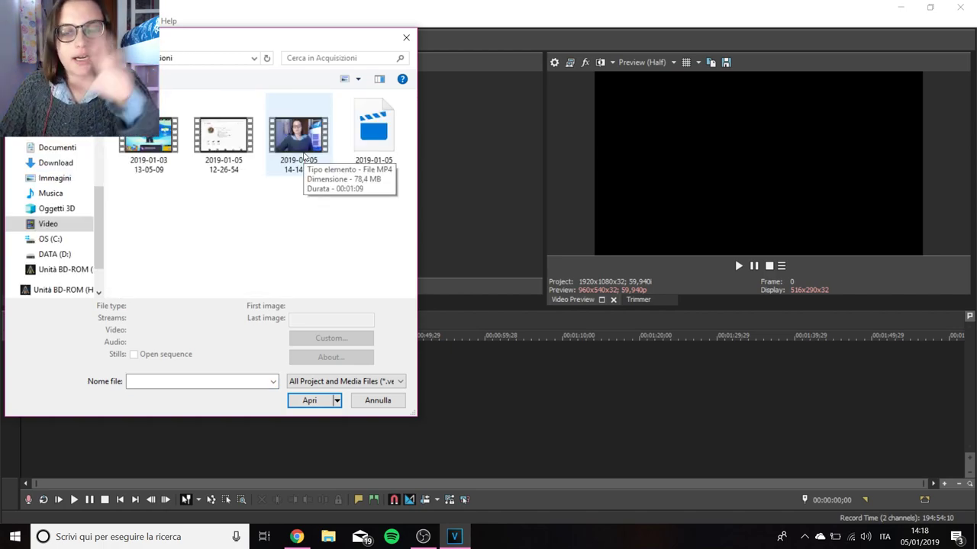
double_click(304, 157)
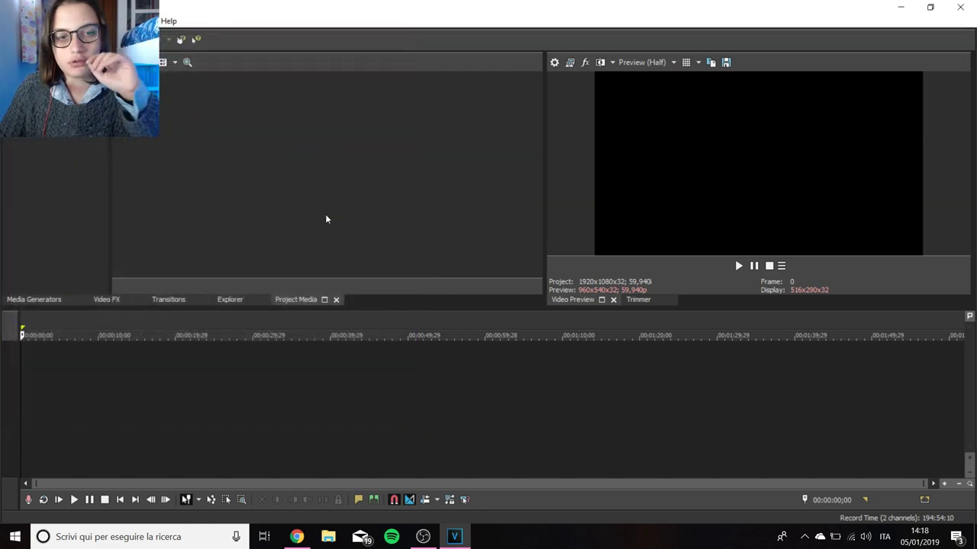
Import the black border green screen, iscriviti, like, Recording and Zocalo Instagram chroma key clips from the Altro folder inside Green screen
key(ctrl+o)
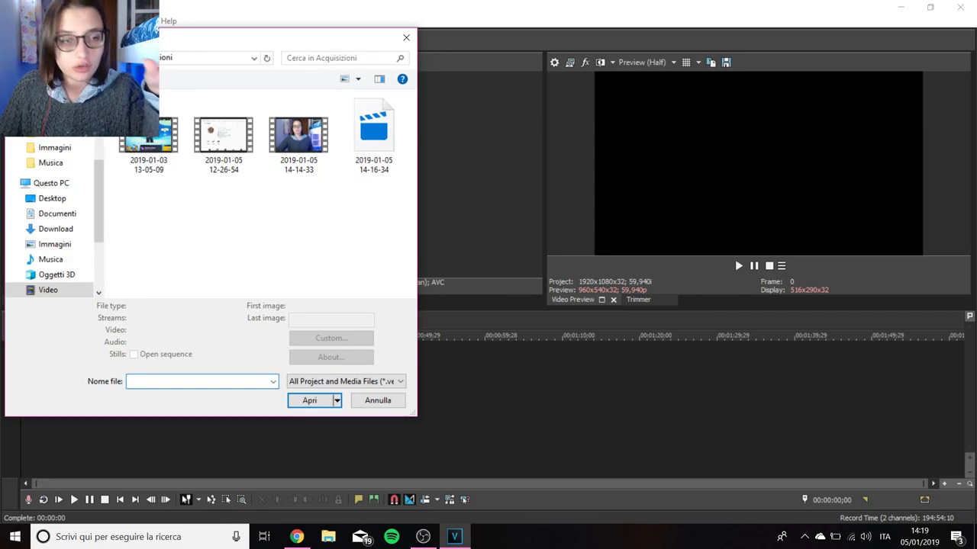
scroll(65, 263, down, 1)
click(64, 260)
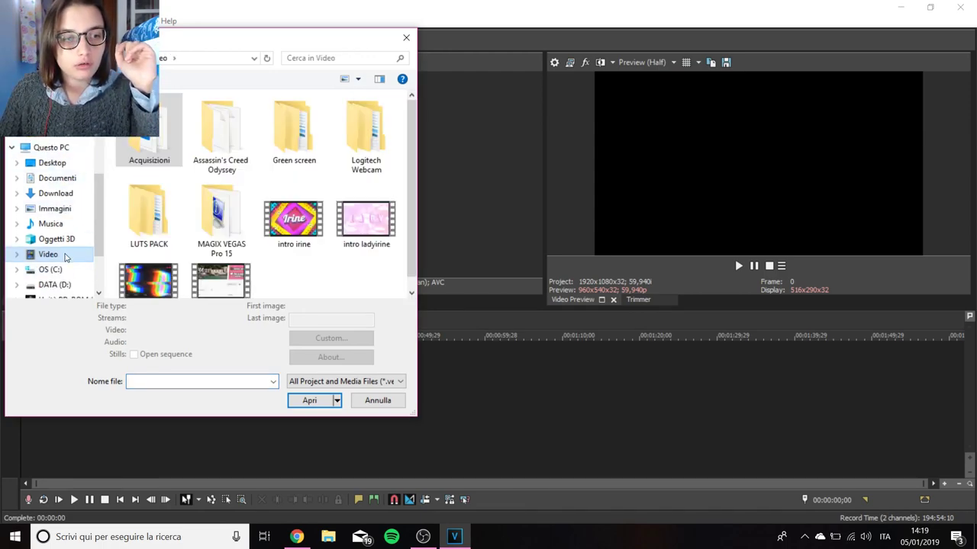
double_click(317, 147)
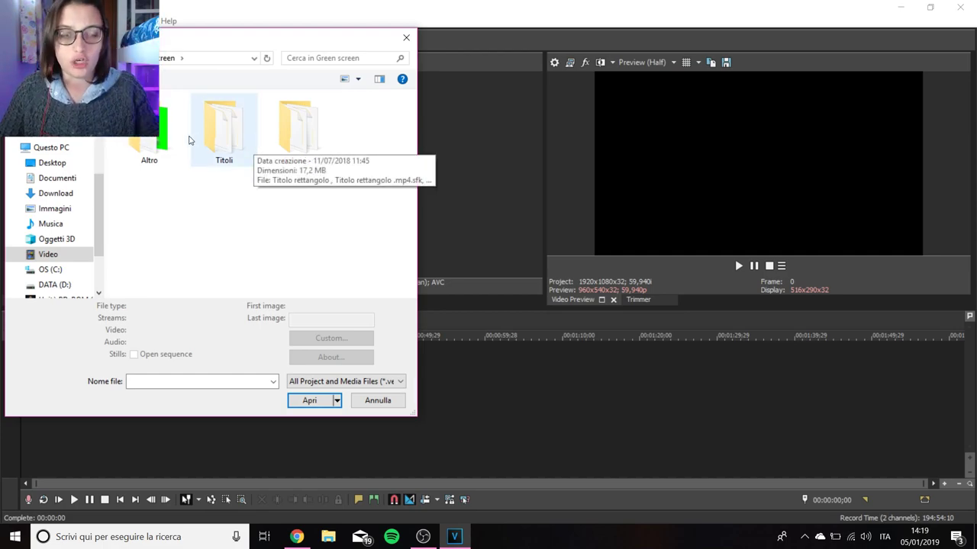
double_click(149, 149)
click(149, 138)
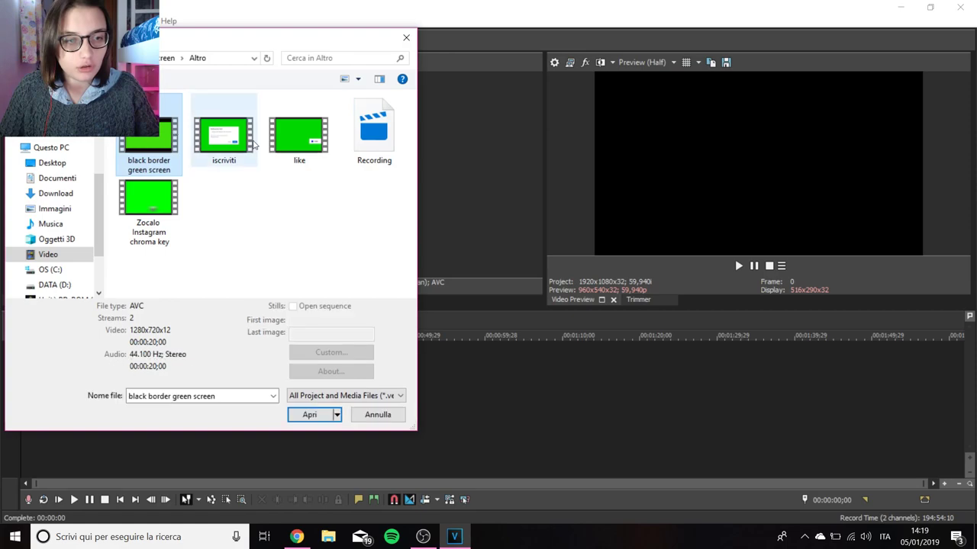
ctrl+click(223, 137)
ctrl+click(300, 138)
ctrl+click(129, 225)
ctrl+click(381, 145)
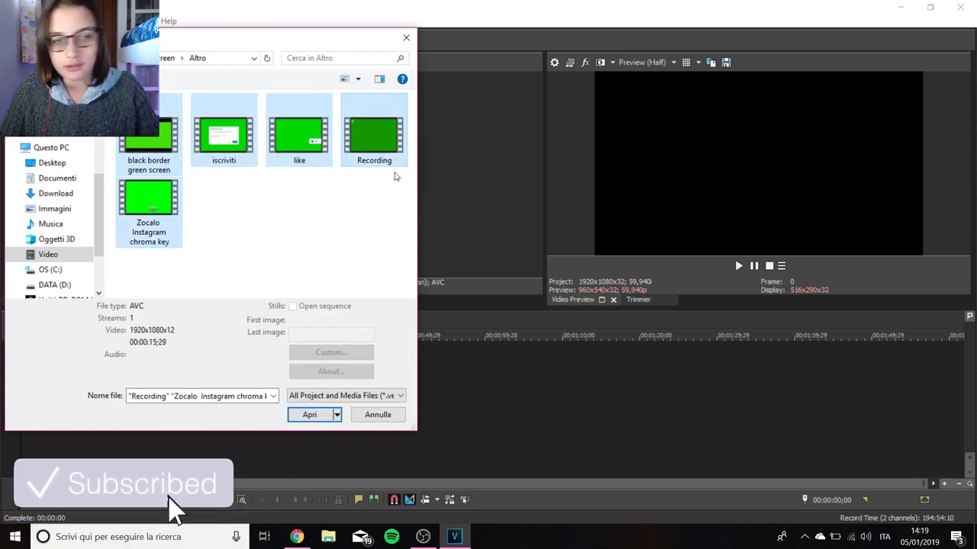
click(309, 414)
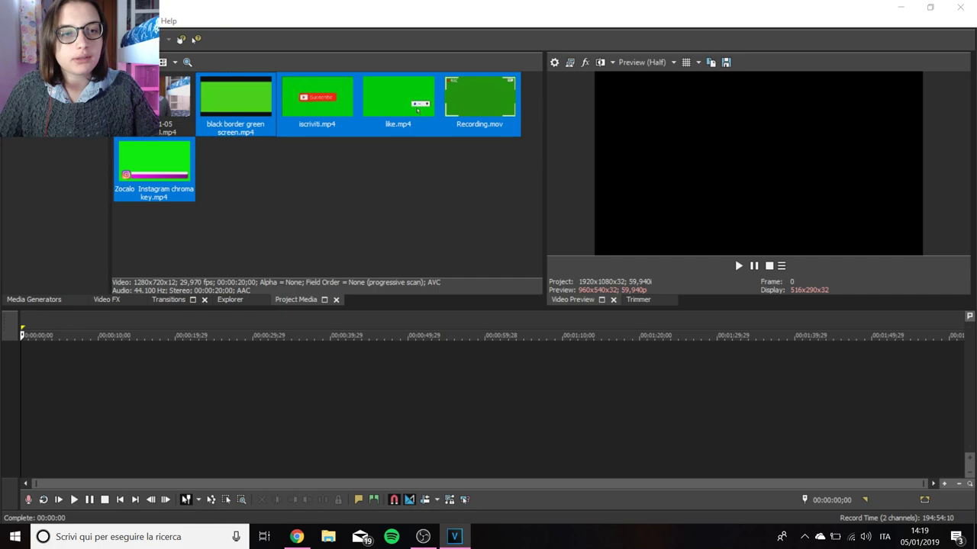
Import the Trans 4 transition clip from the Transizioni folder inside Green screen
click(65, 287)
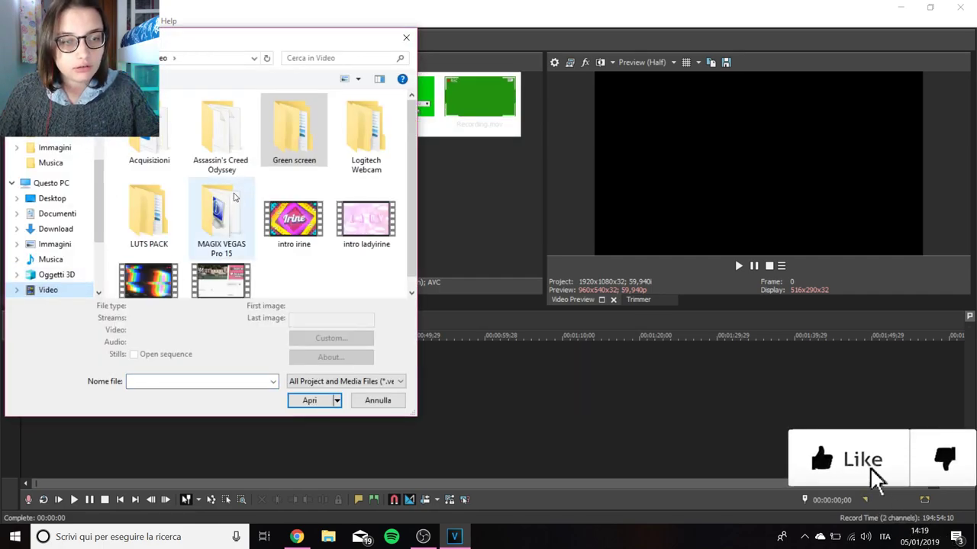
double_click(282, 130)
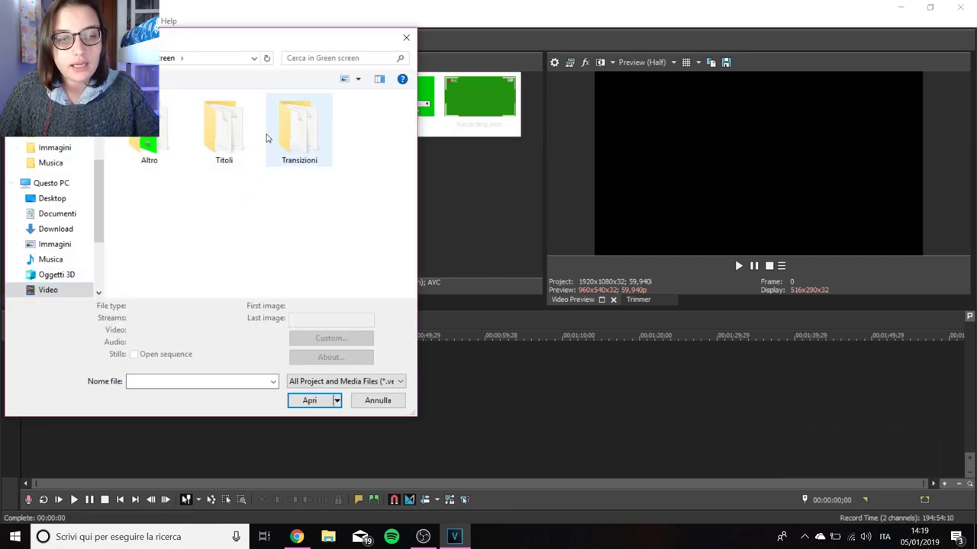
double_click(222, 135)
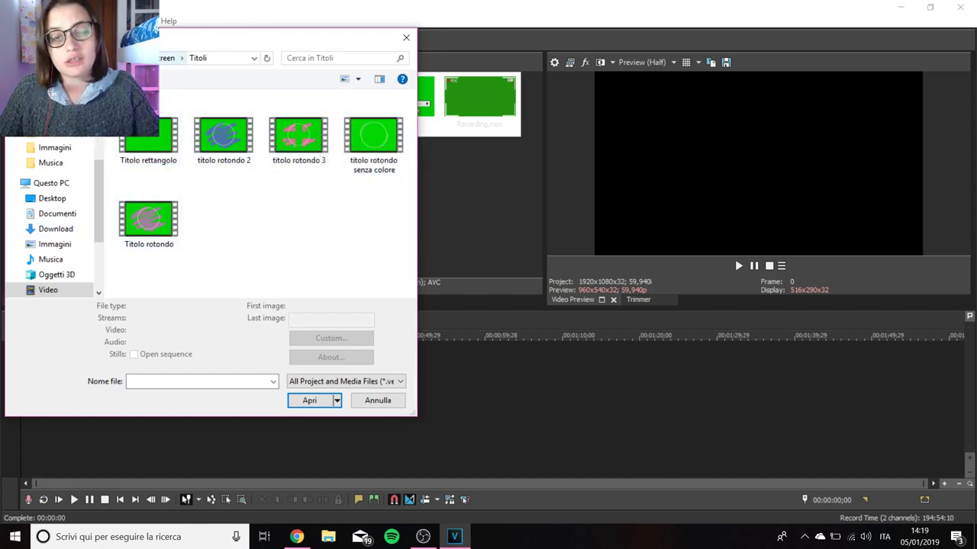
key(alt+Left)
click(325, 140)
double_click(324, 140)
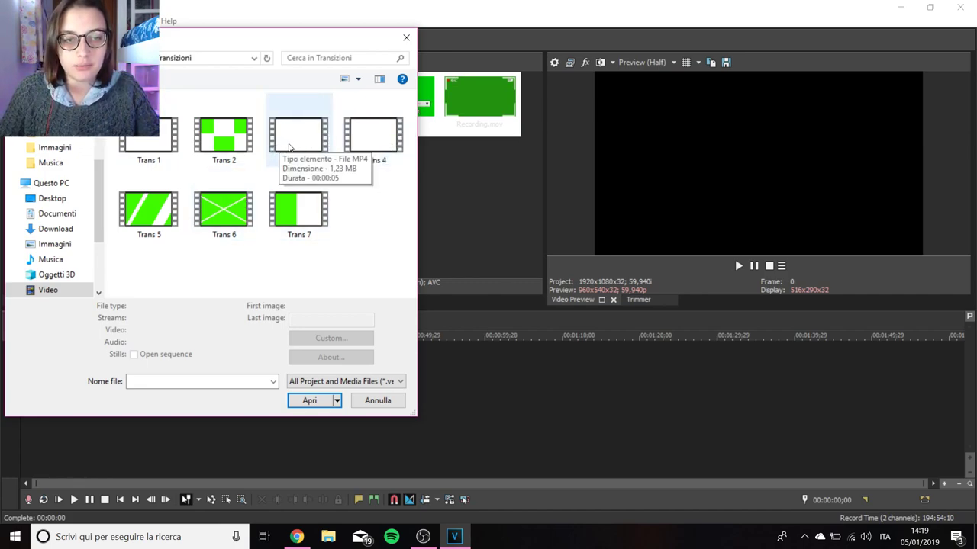
double_click(372, 135)
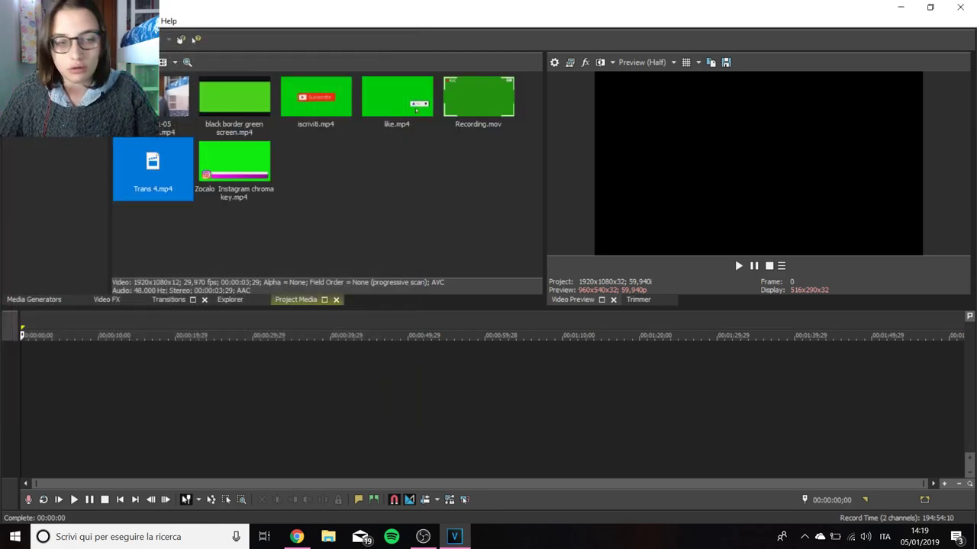
Import the intro and Iscriviti clips from the Video folder into the project media
key(ctrl+o)
click(76, 287)
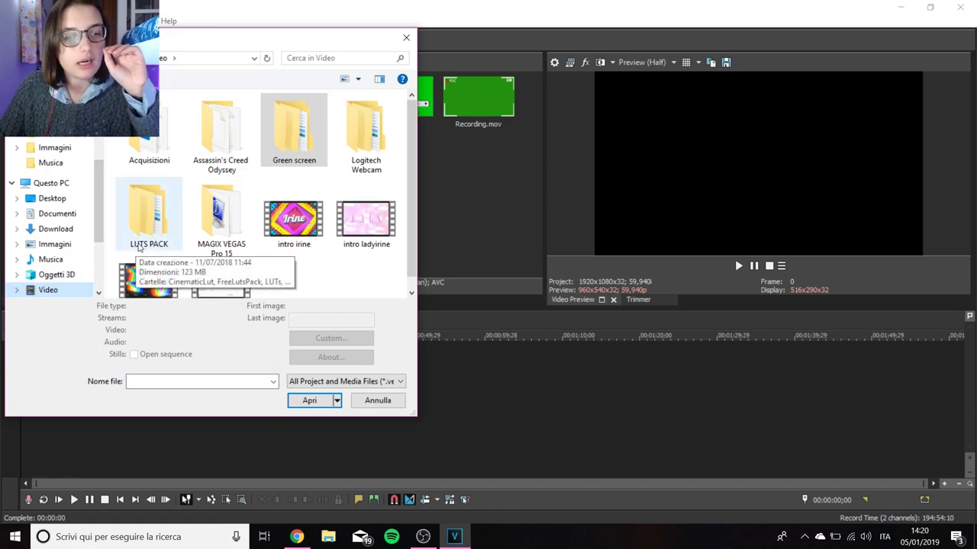
scroll(161, 232, down, 1)
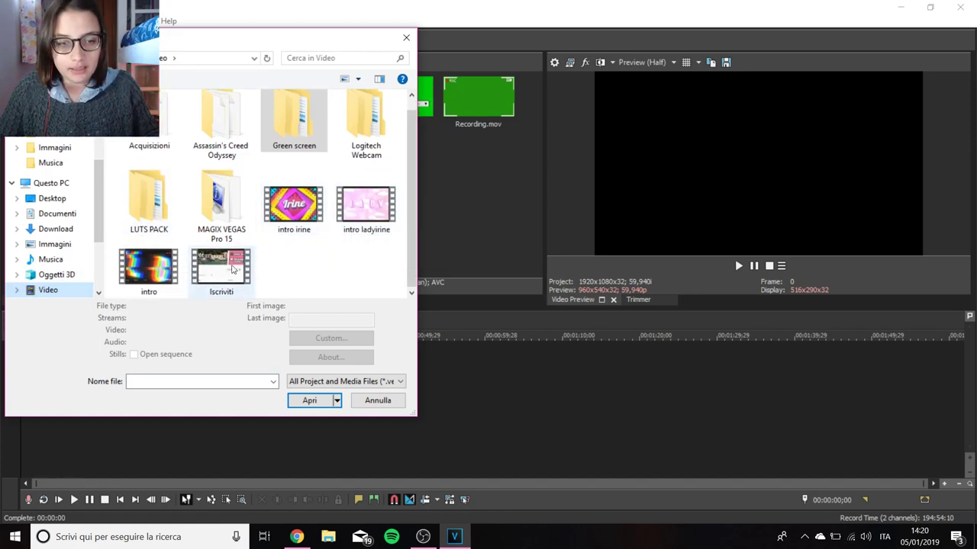
click(148, 271)
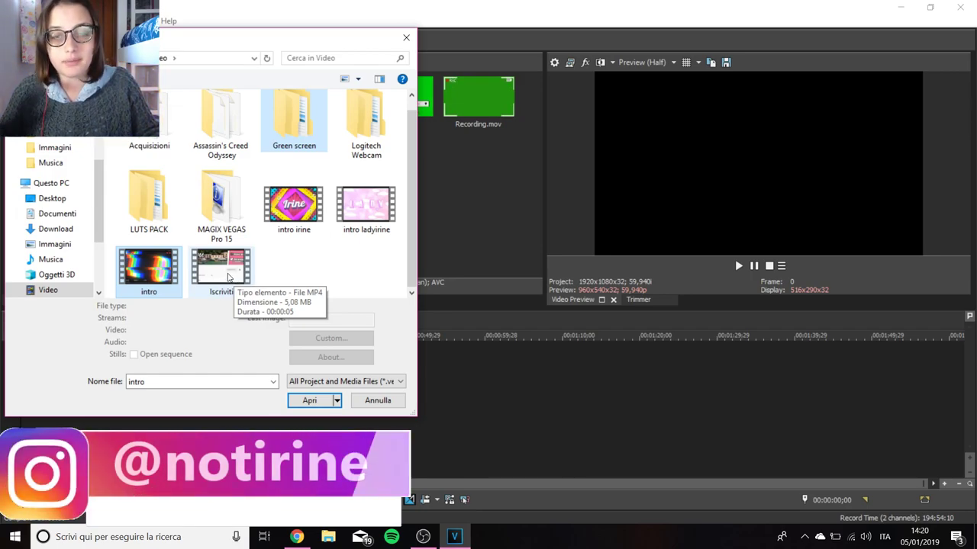
ctrl+click(222, 271)
click(315, 400)
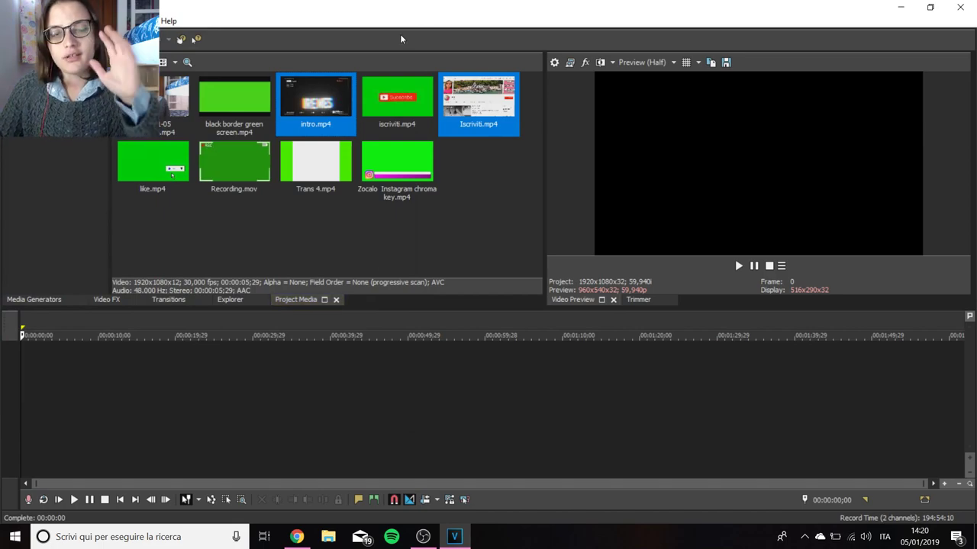
click(461, 216)
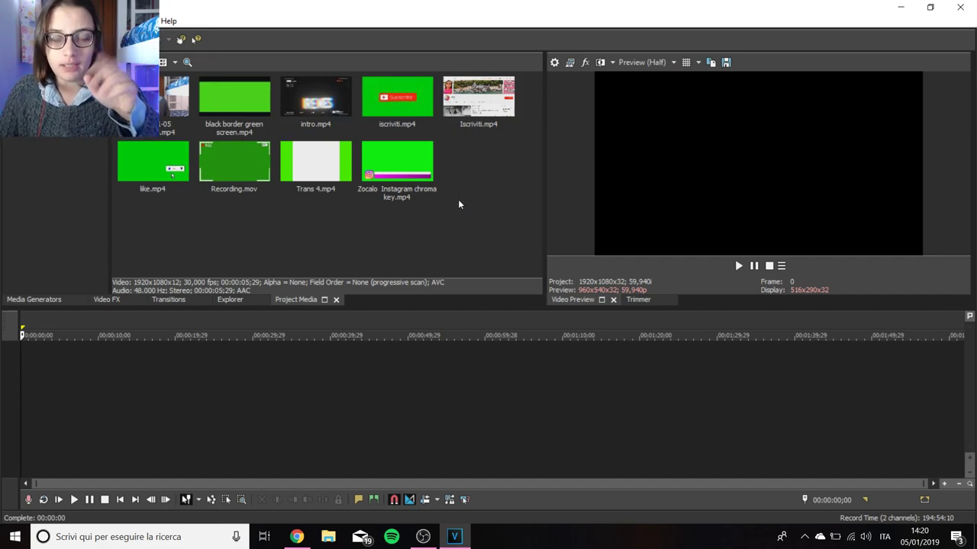
Place the Iscriviti.mp4 clip at the start of the timeline, declining to match the project video settings to it
click(485, 89)
drag(485, 89, 26, 390)
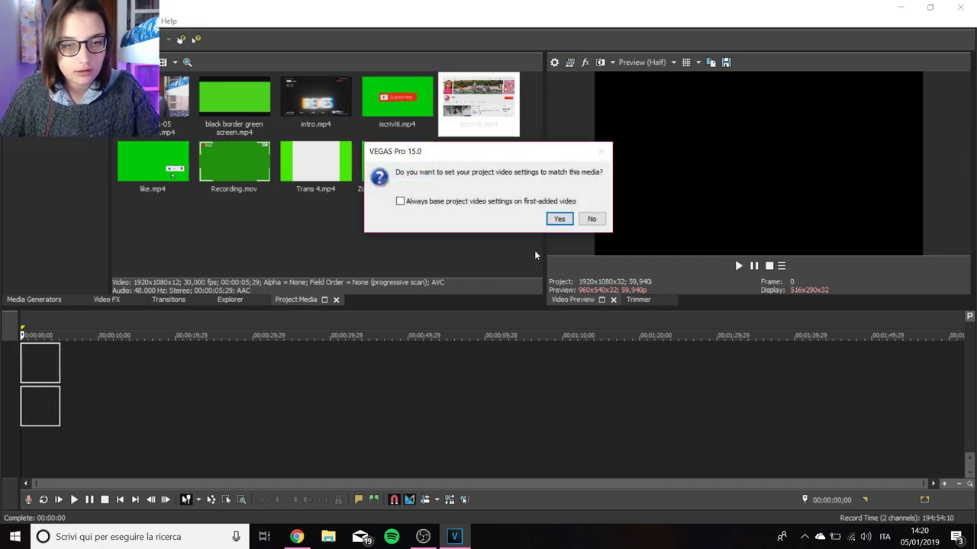
click(592, 219)
scroll(99, 352, up, 2)
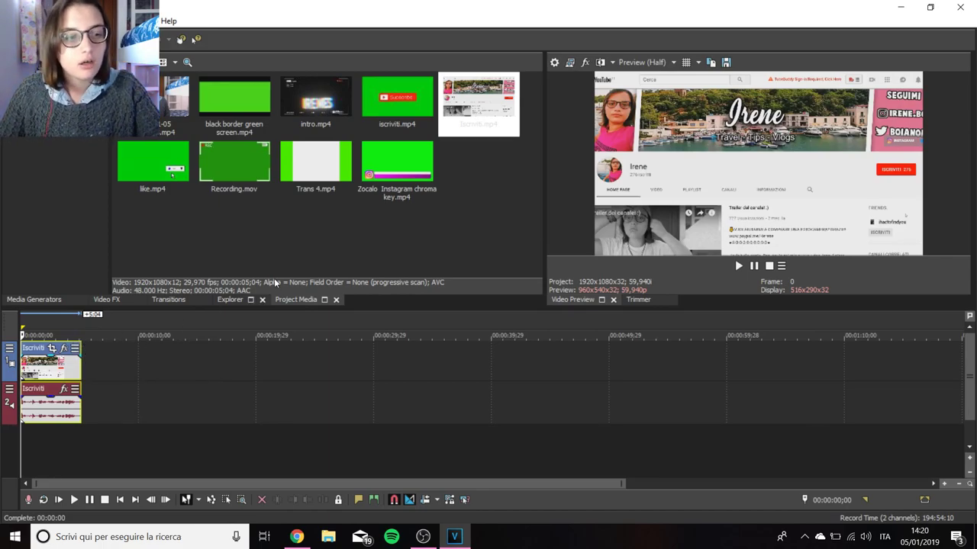
scroll(119, 354, up, 2)
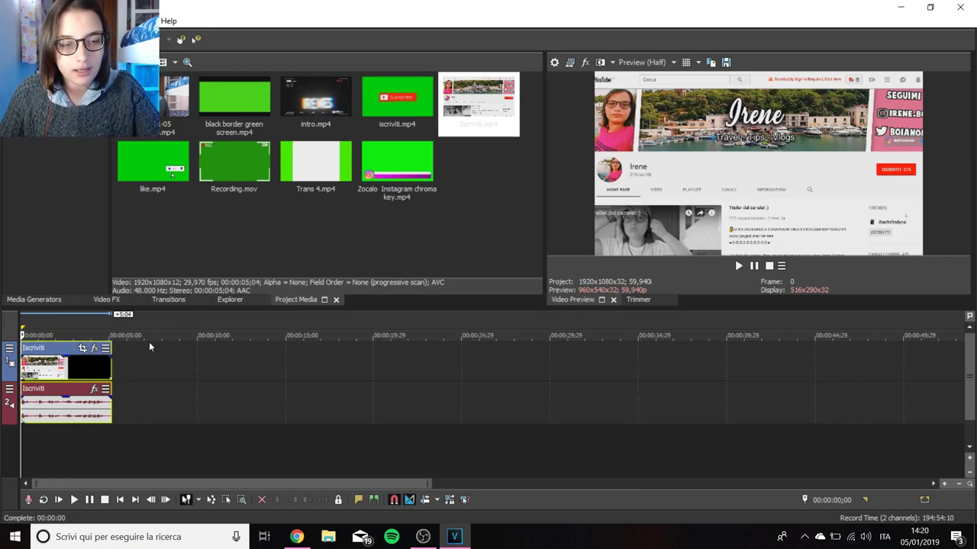
scroll(148, 342, down, 2)
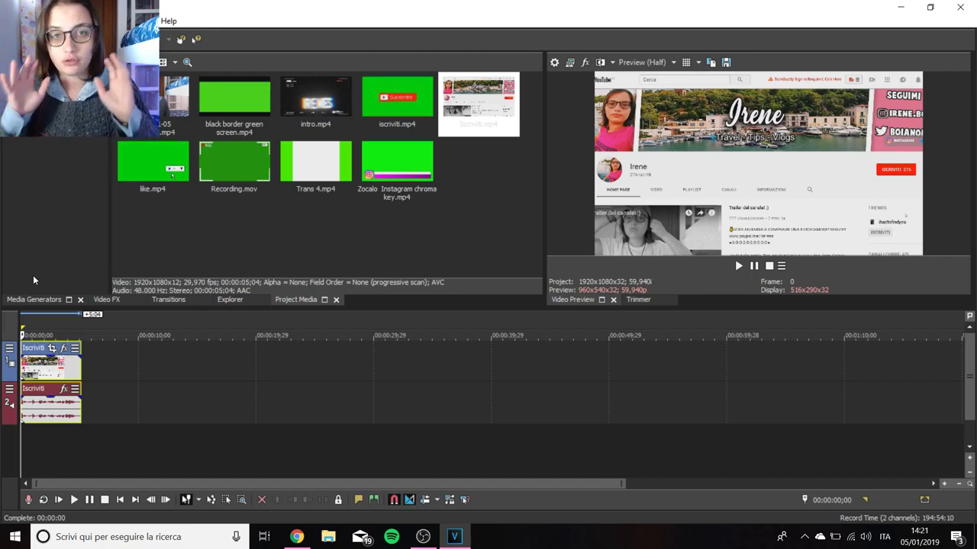
Place Trans 4.mp4 on new tracks above the Iscriviti clip, starting at about 00:00:04;09, and play it back
drag(315, 165, 84, 393)
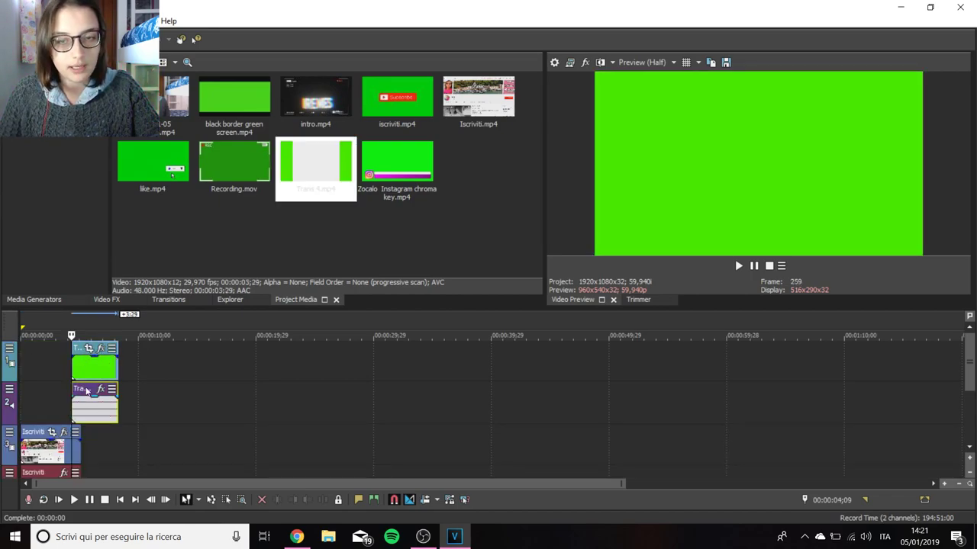
key(space)
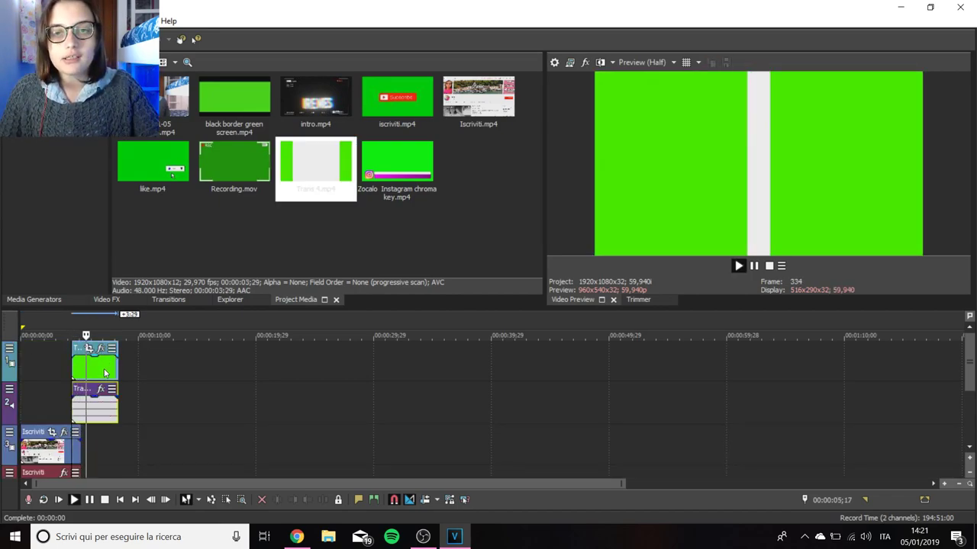
key(space)
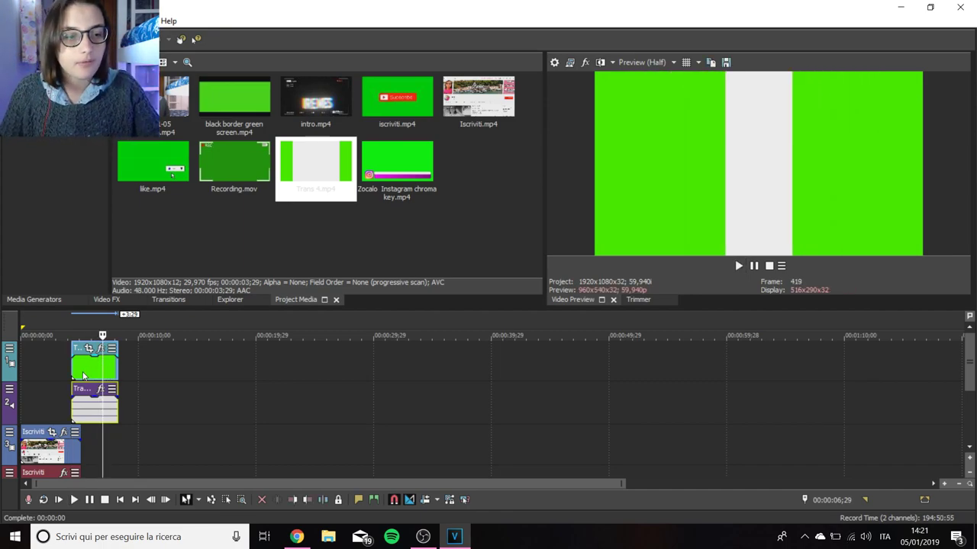
Apply the Chroma Keyer effect with the Pure Green Screen preset to the Trans 4 video event
click(83, 373)
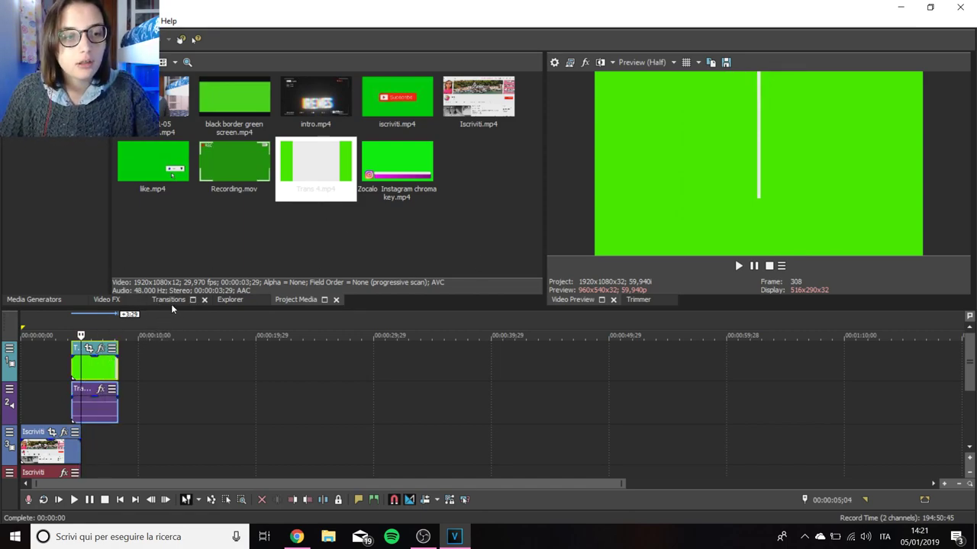
click(106, 299)
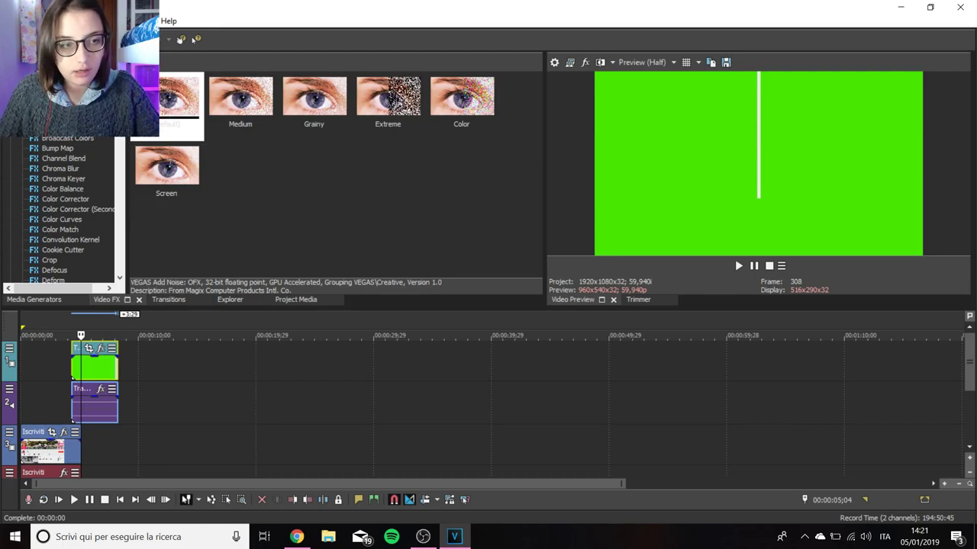
click(76, 179)
click(313, 131)
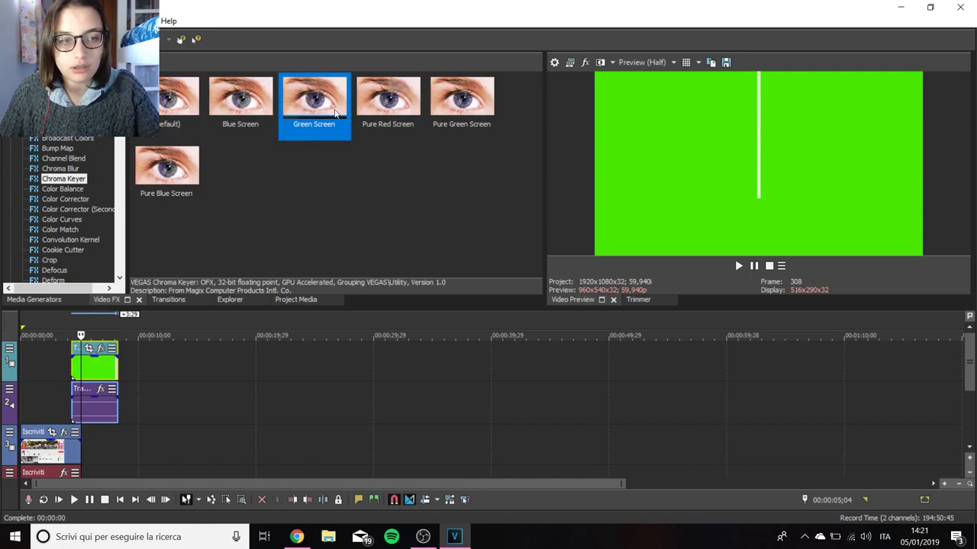
drag(441, 115, 455, 105)
drag(286, 374, 285, 301)
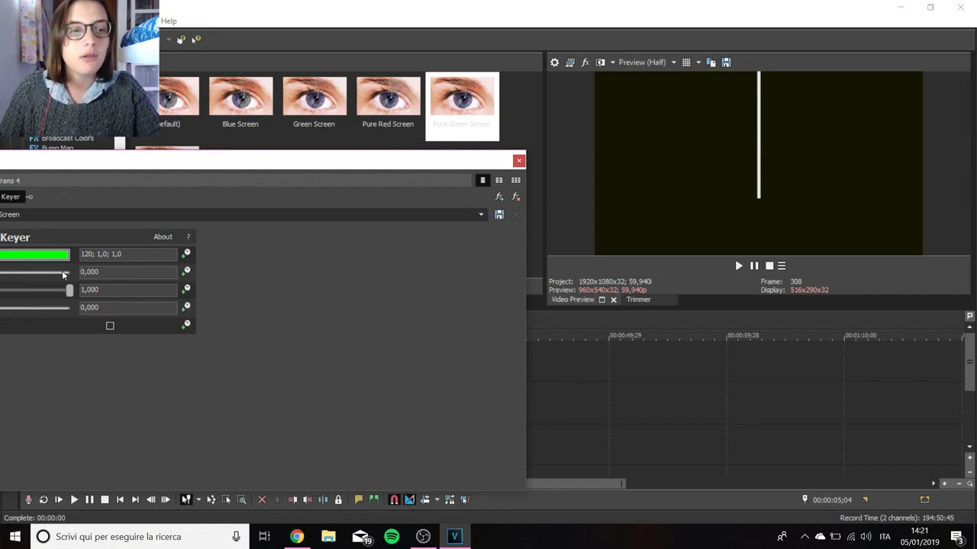
Set the Chroma Keyer's low threshold to 1.000 on the Trans 4 event and close the effect settings
click(62, 272)
drag(62, 271, 103, 271)
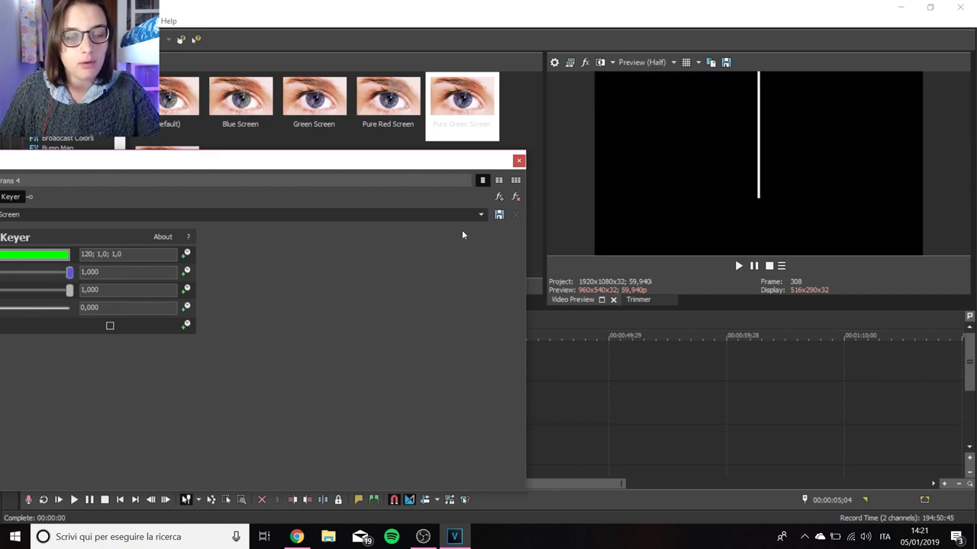
click(519, 161)
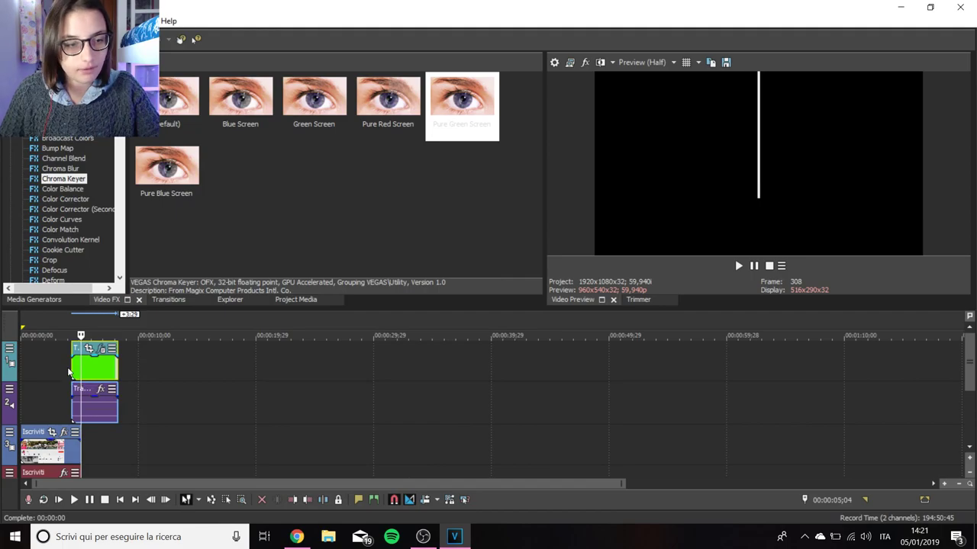
Move the Trans 4 event earlier so it overlaps the end of the Iscriviti clip and play back the transition
click(69, 372)
key(space)
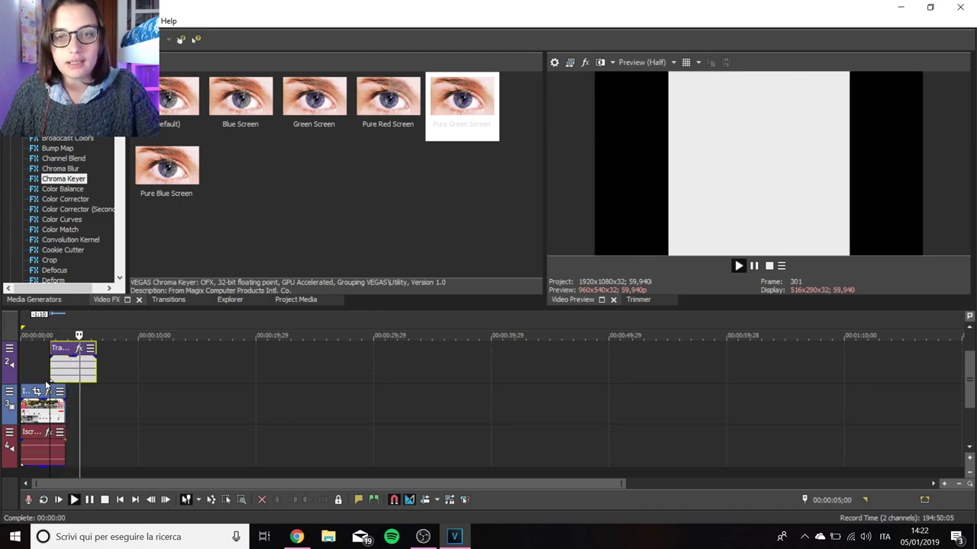
key(Return)
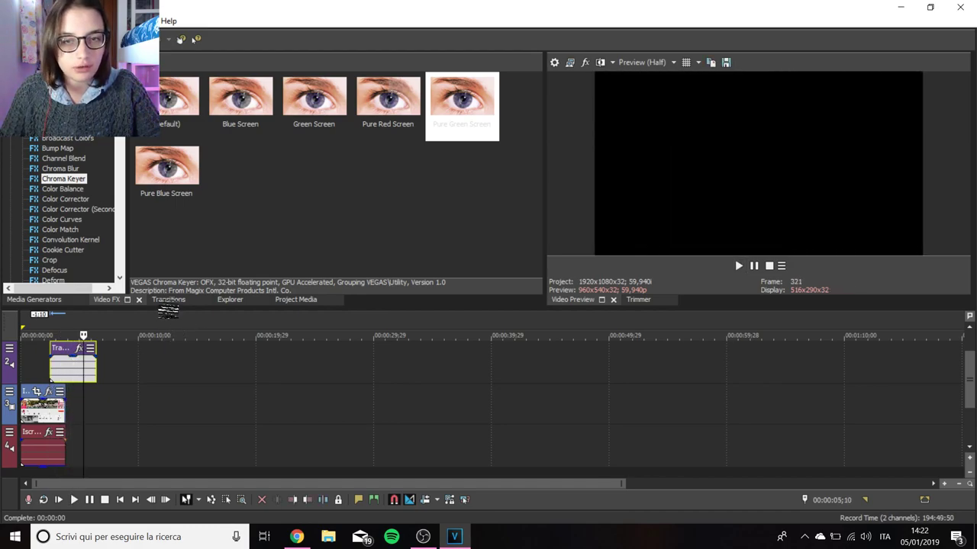
Place intro.mp4 from the project media on the Iscriviti clip's tracks, starting at about 00:00:05;10
click(67, 299)
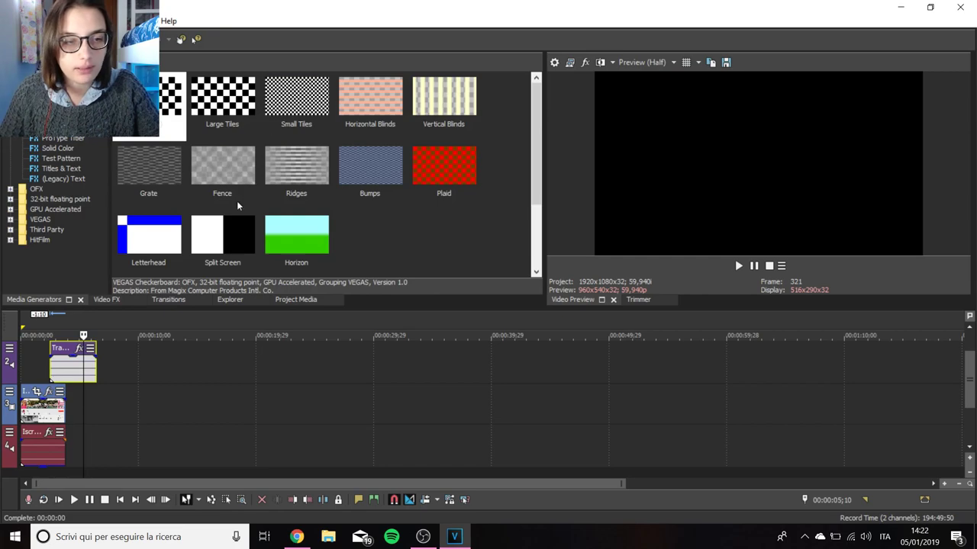
click(288, 299)
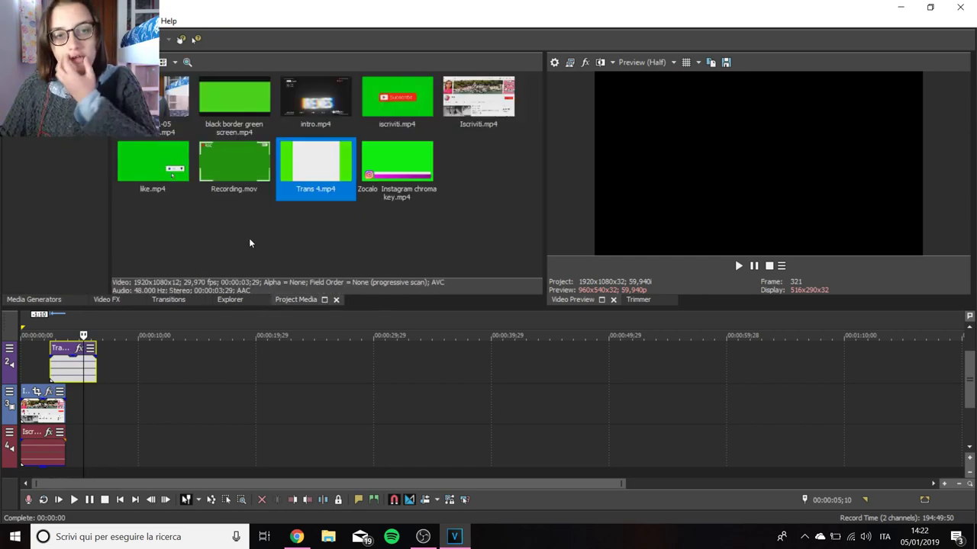
drag(320, 103, 87, 413)
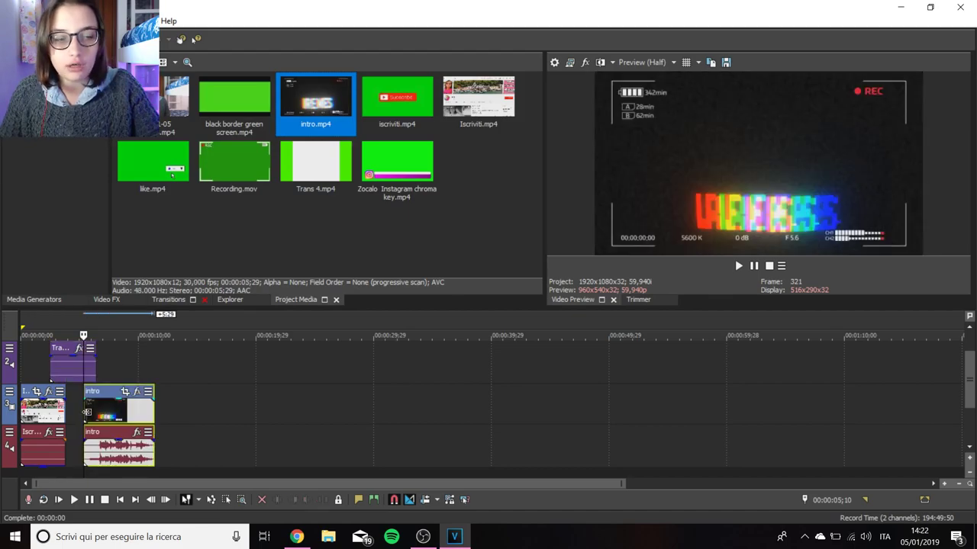
Cut the beginning off the Trans 4 event at 00:00:02;29 and shift the remainder 14 frames earlier
click(47, 370)
key(space)
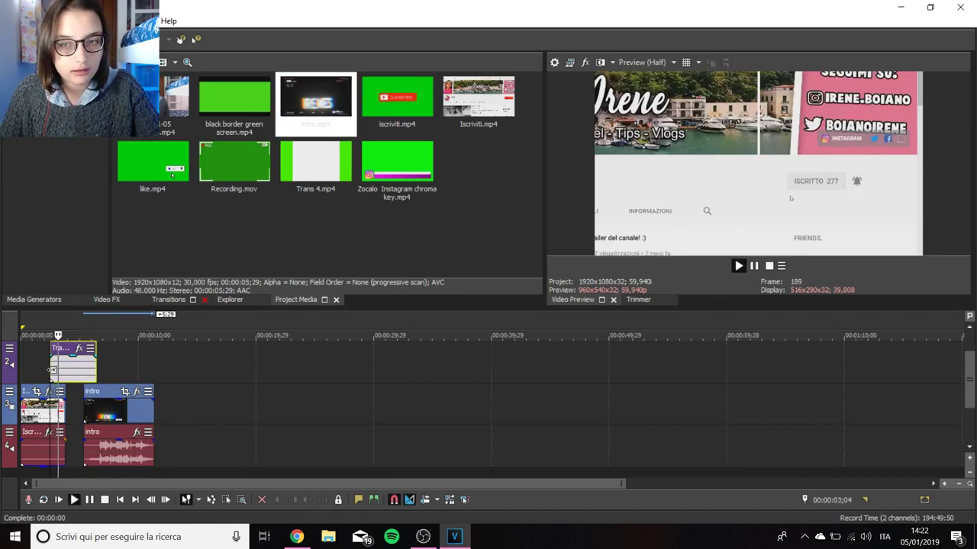
key(space)
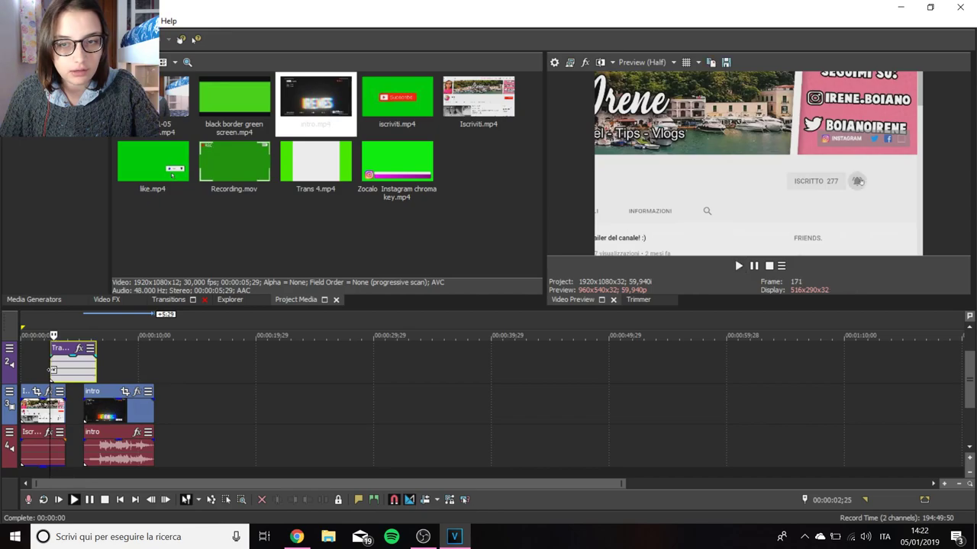
key(Return)
key(Return)
key(s)
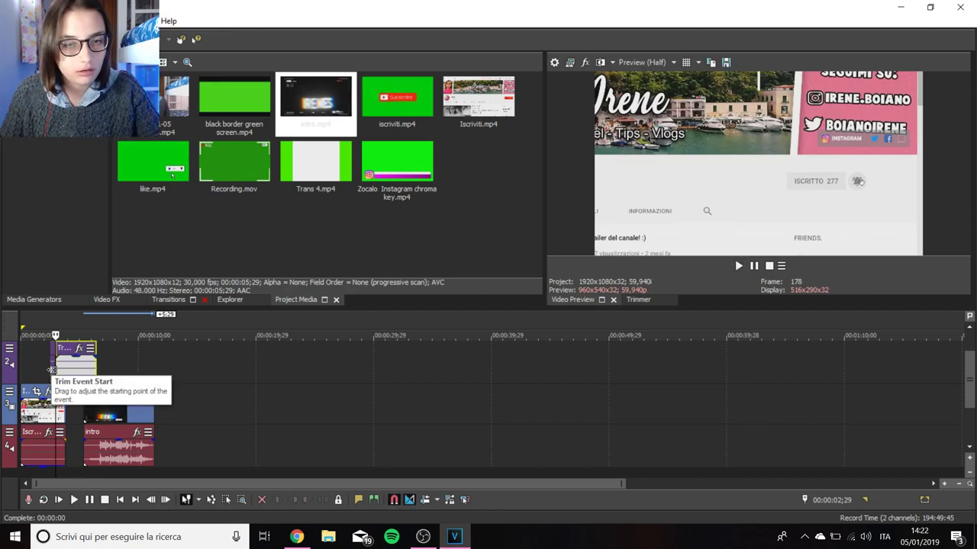
click(51, 370)
key(Delete)
drag(80, 369, 74, 370)
Play the transition, split the Trans 4 event at 00:00:05;00 and delete the part after the cut
key(space)
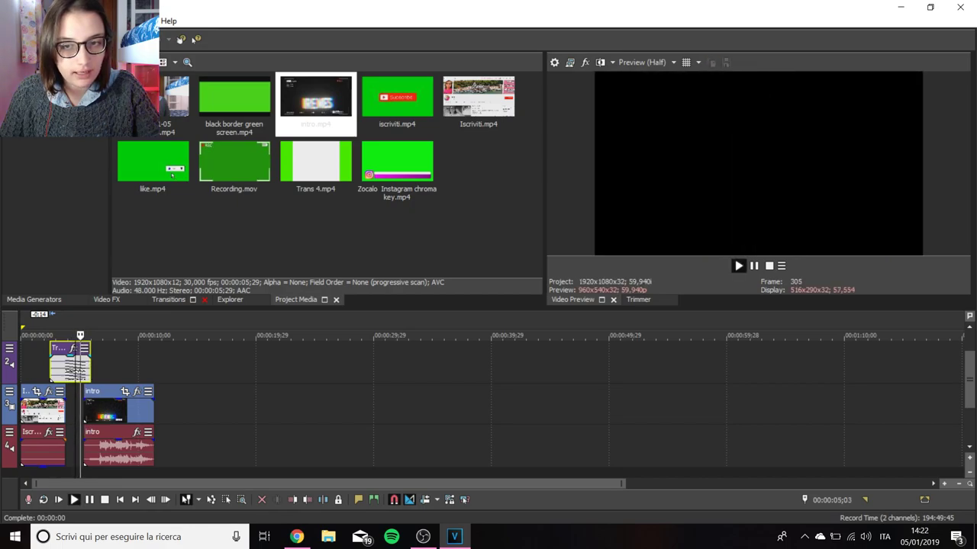
key(space)
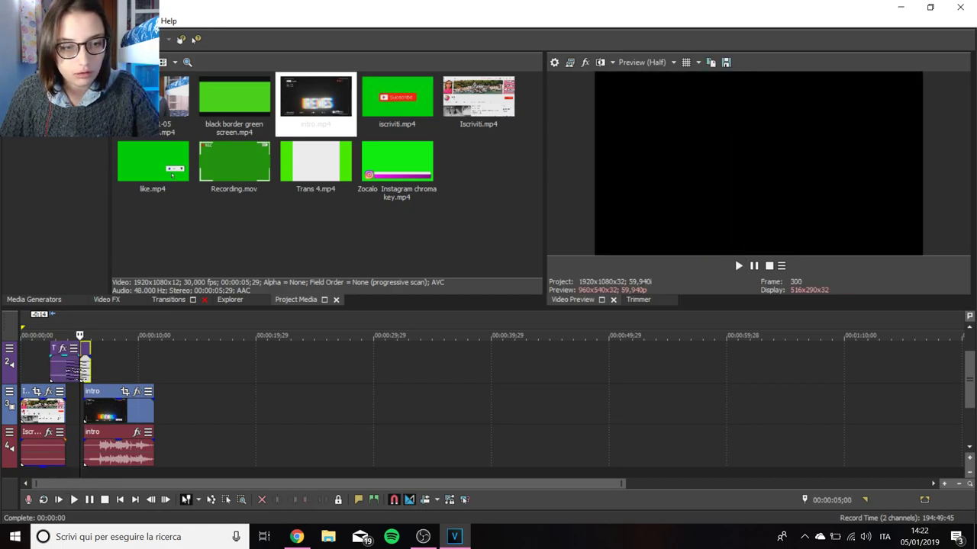
key(Delete)
Move the intro clip directly against the end of the Iscriviti clip and play the sequence back from the start
click(97, 412)
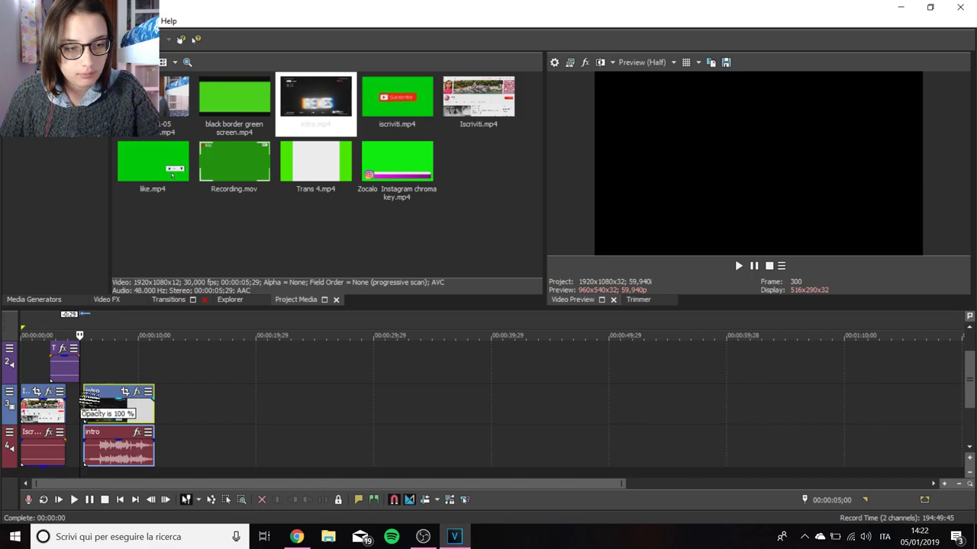
drag(90, 398, 73, 398)
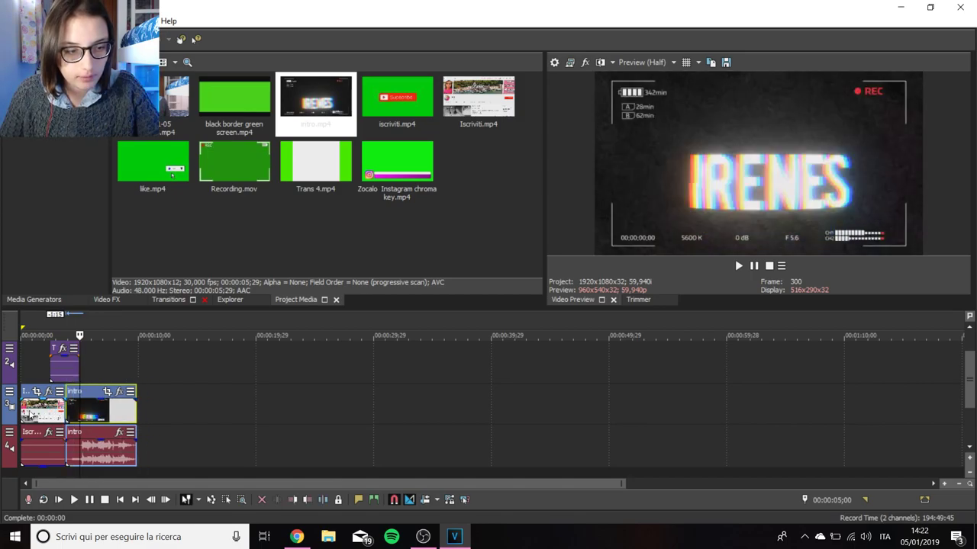
click(25, 414)
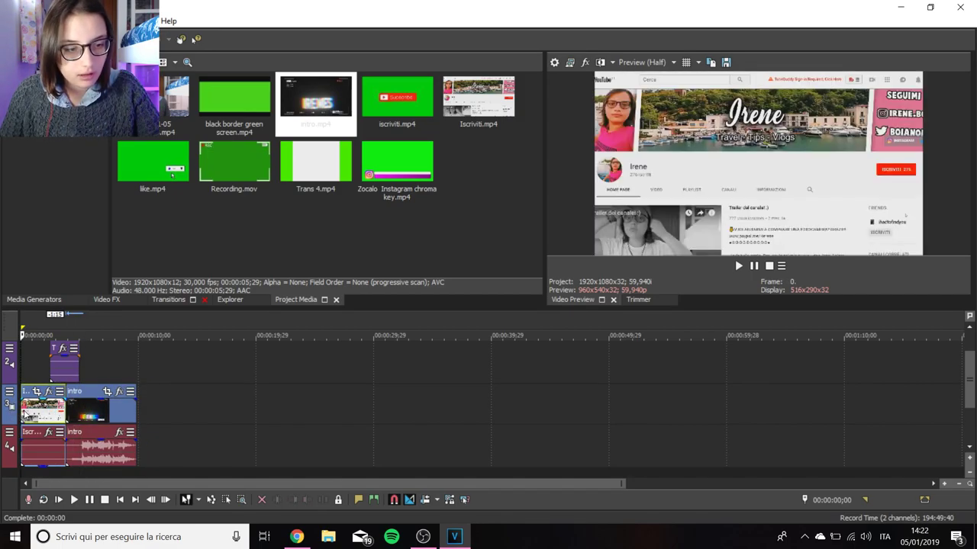
click(103, 442)
key(space)
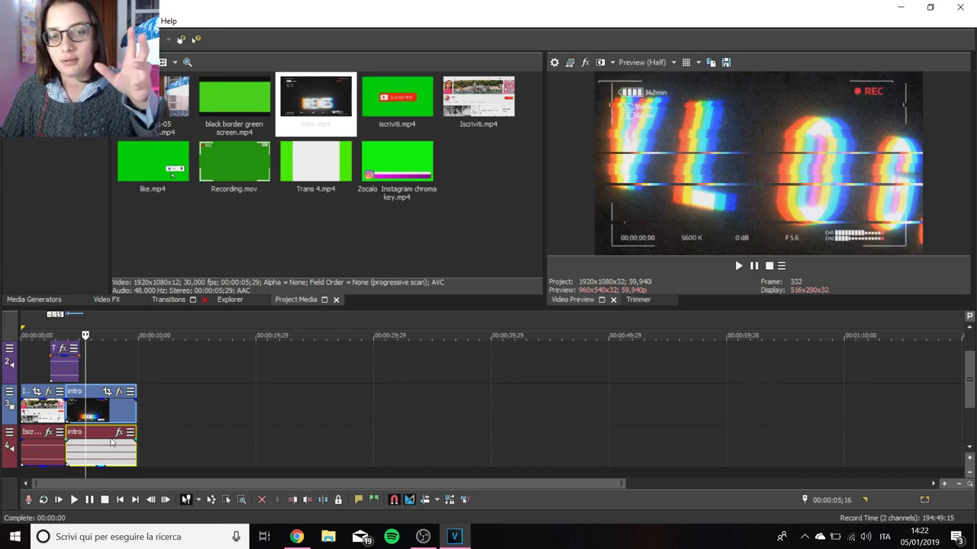
Copy the trimmed Trans 4 transition and paste it at 00:00:08;17, over the end of the intro clip
right_click(61, 377)
click(82, 218)
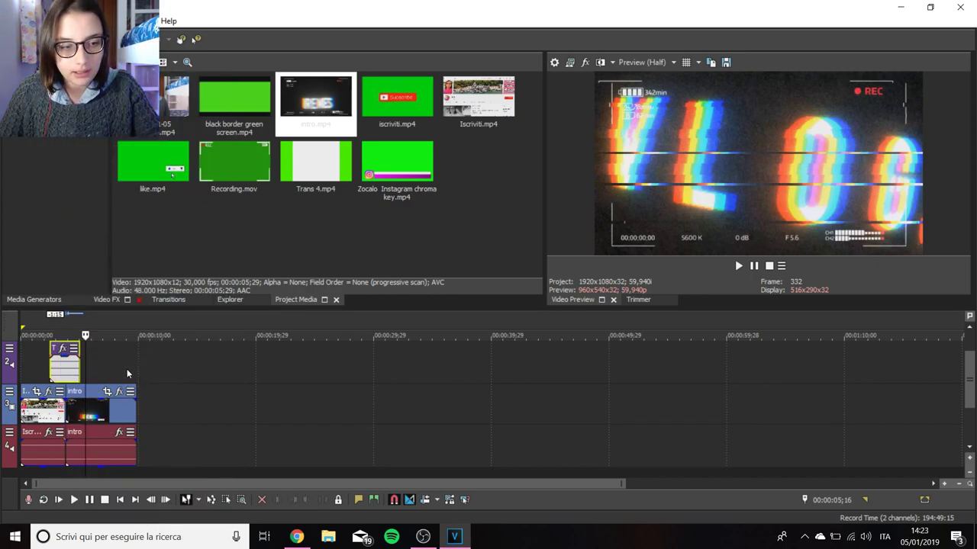
click(127, 368)
click(125, 368)
click(122, 367)
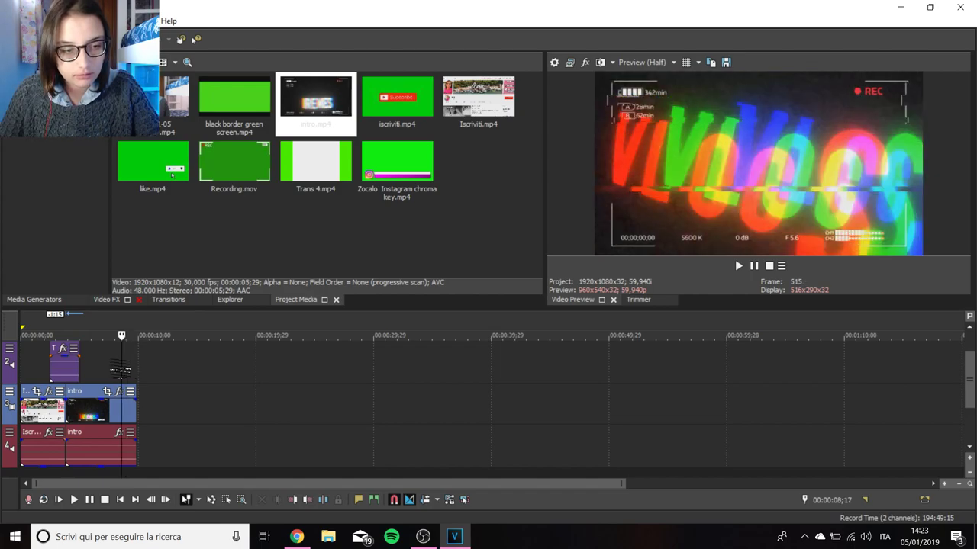
right_click(163, 355)
click(191, 136)
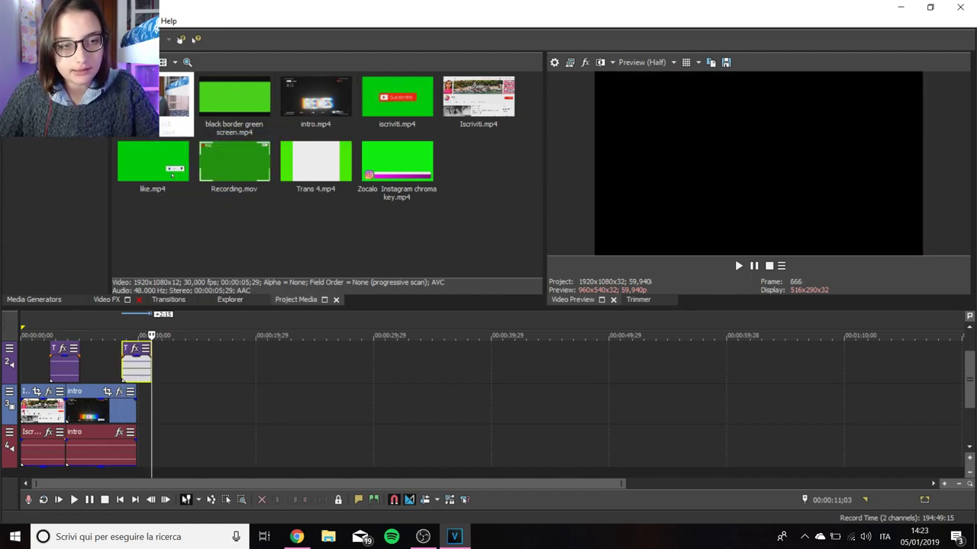
drag(156, 444, 143, 439)
click(122, 419)
key(space)
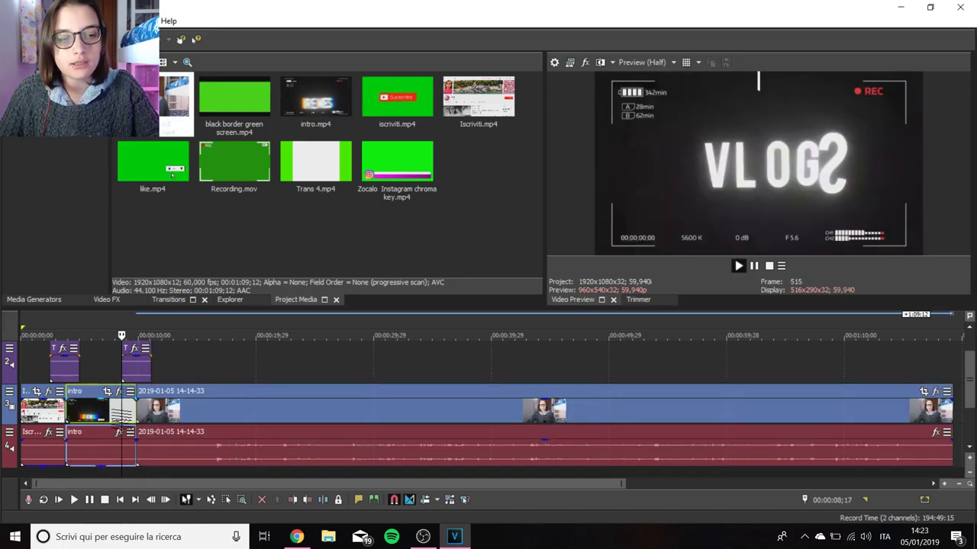
key(Return)
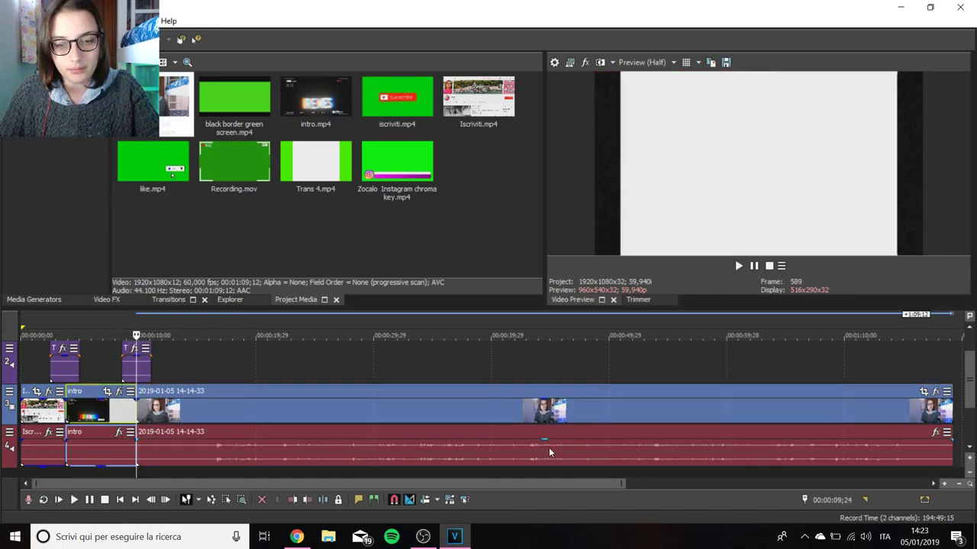
drag(550, 442, 552, 493)
key(space)
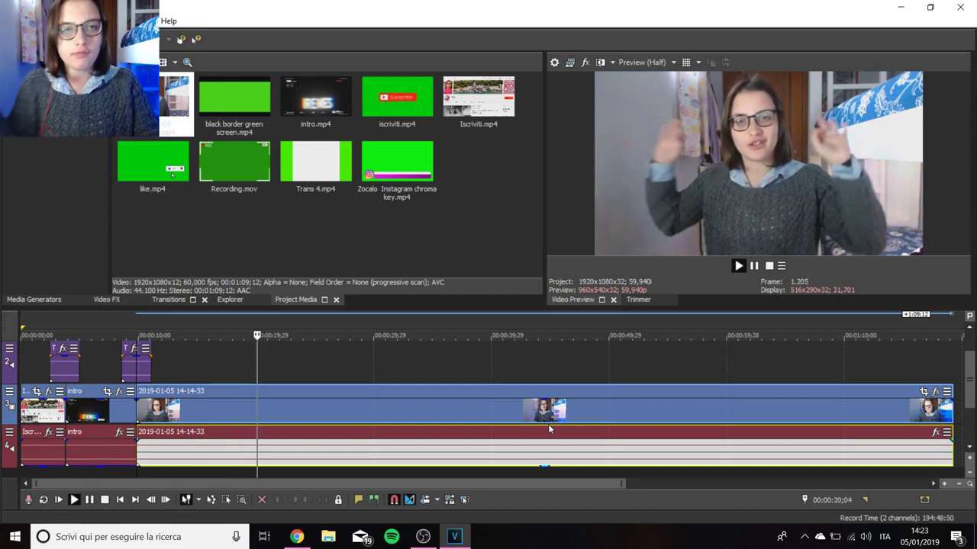
key(Return)
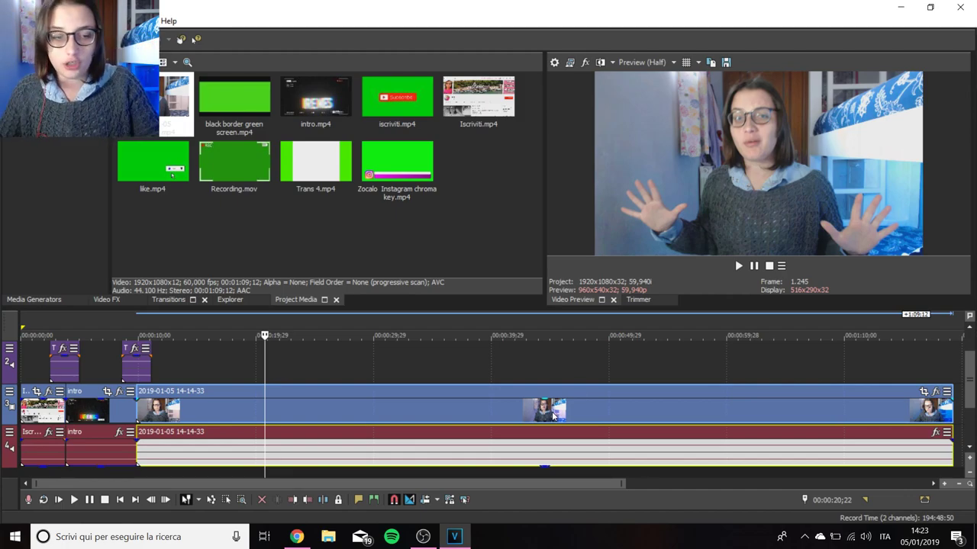
click(179, 410)
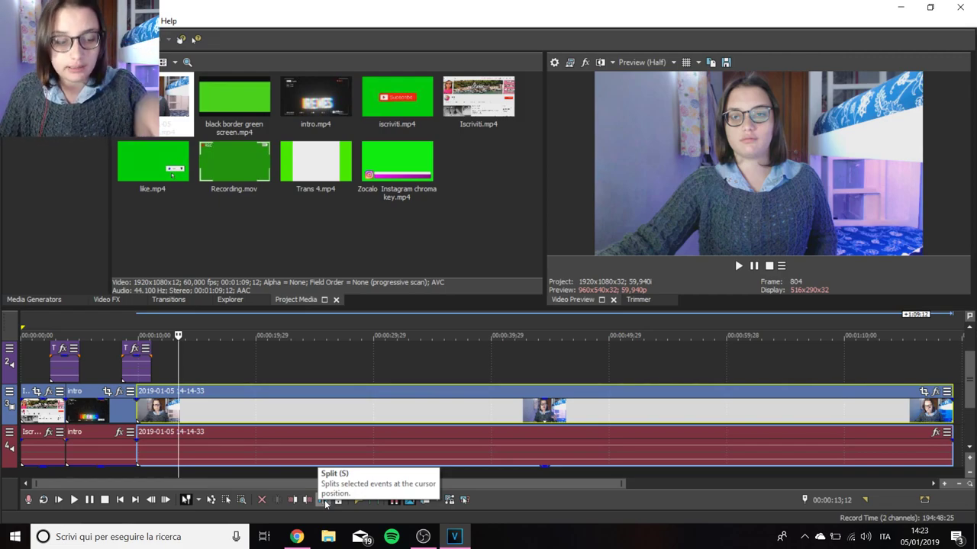
key(s)
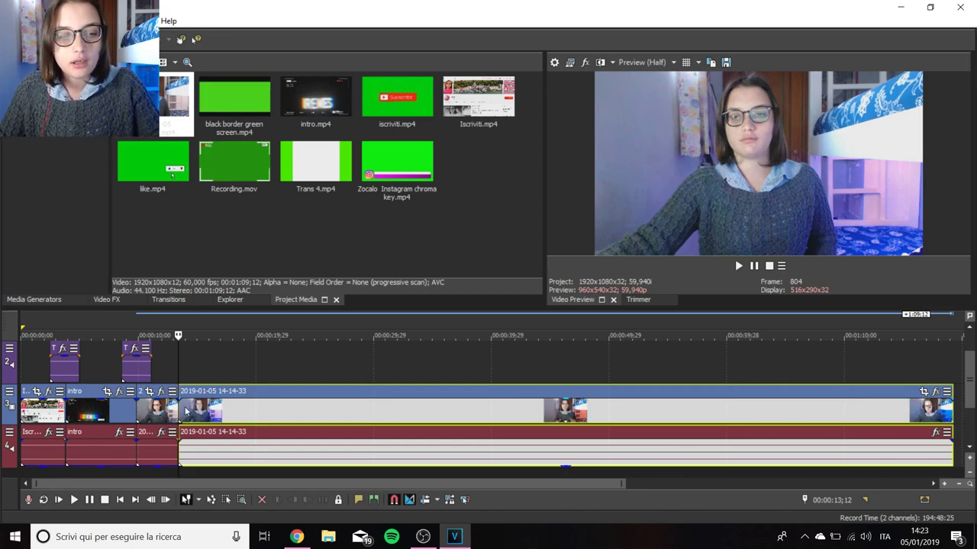
click(185, 412)
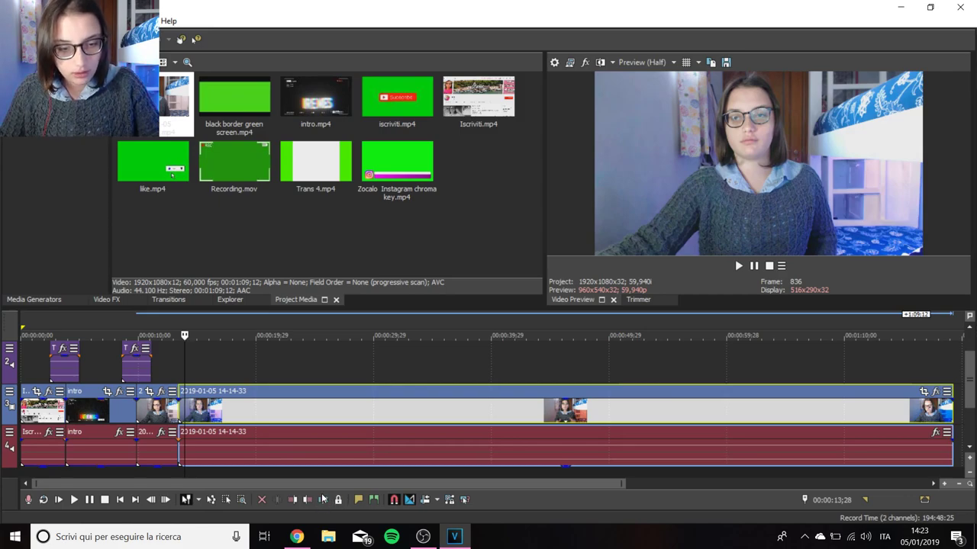
click(322, 500)
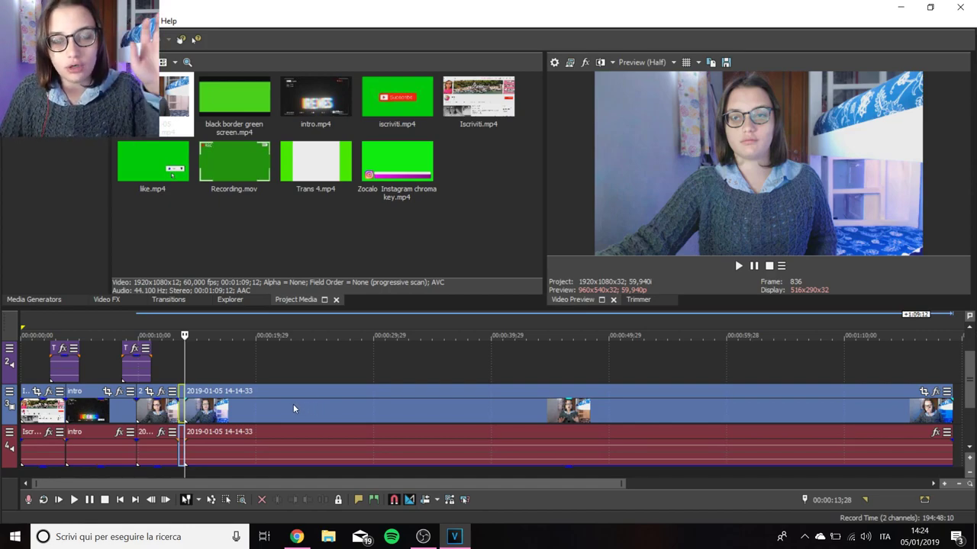
Delete the short piece between the two cuts, close the gap with the rest of the recording and play the join
click(191, 407)
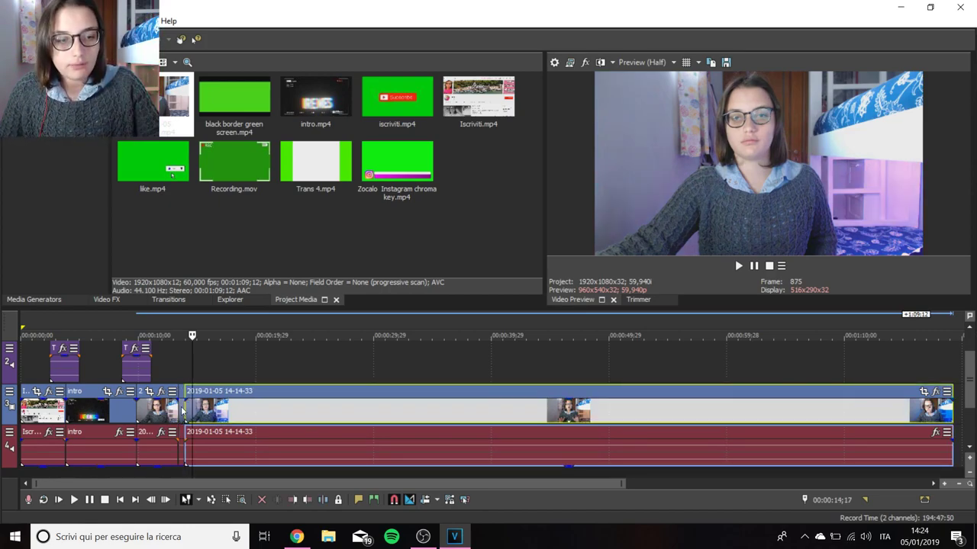
click(181, 407)
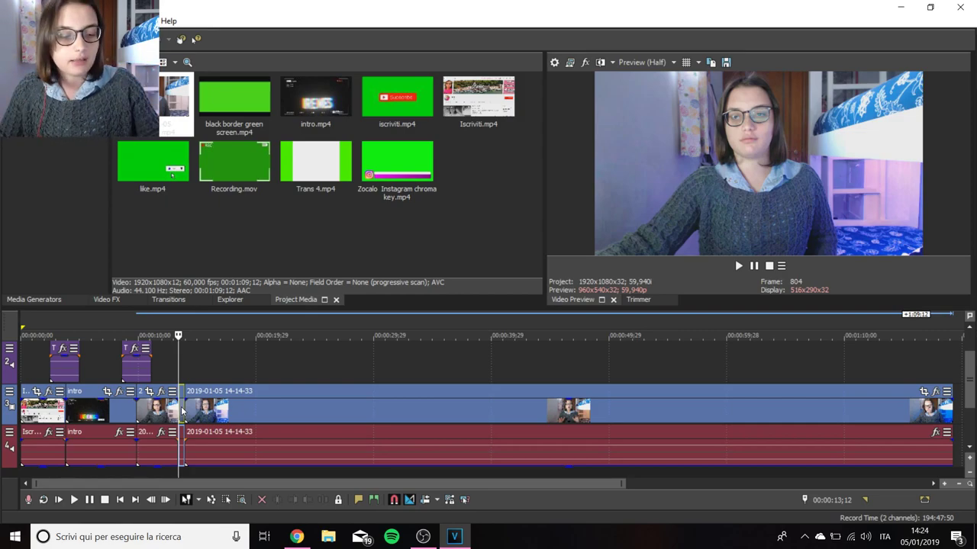
key(Delete)
drag(226, 415, 174, 424)
click(175, 423)
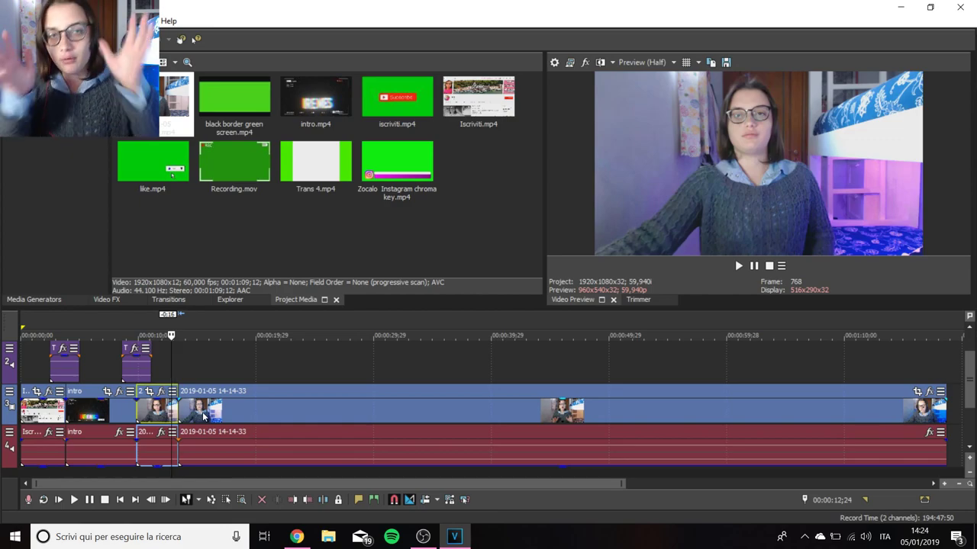
key(space)
key(space)
click(198, 414)
click(152, 414)
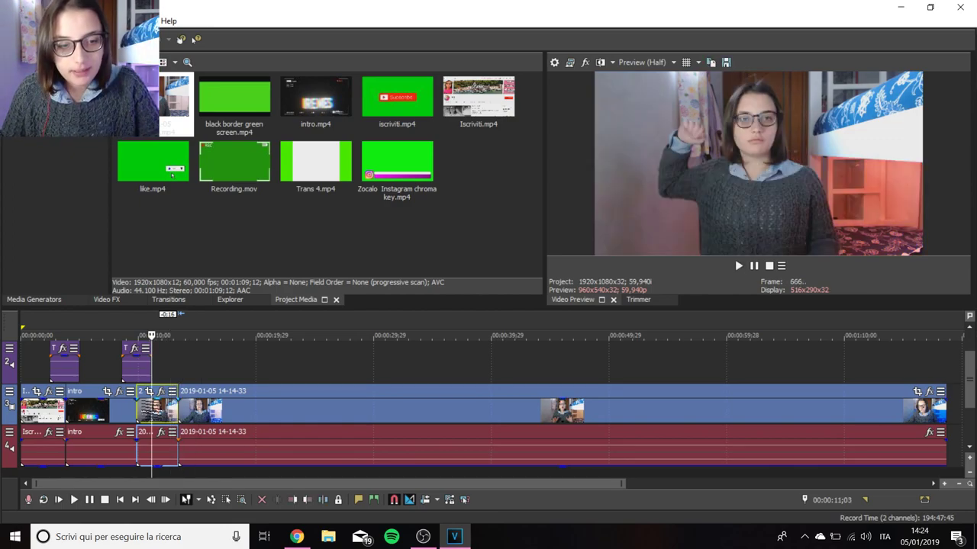
right_click(170, 410)
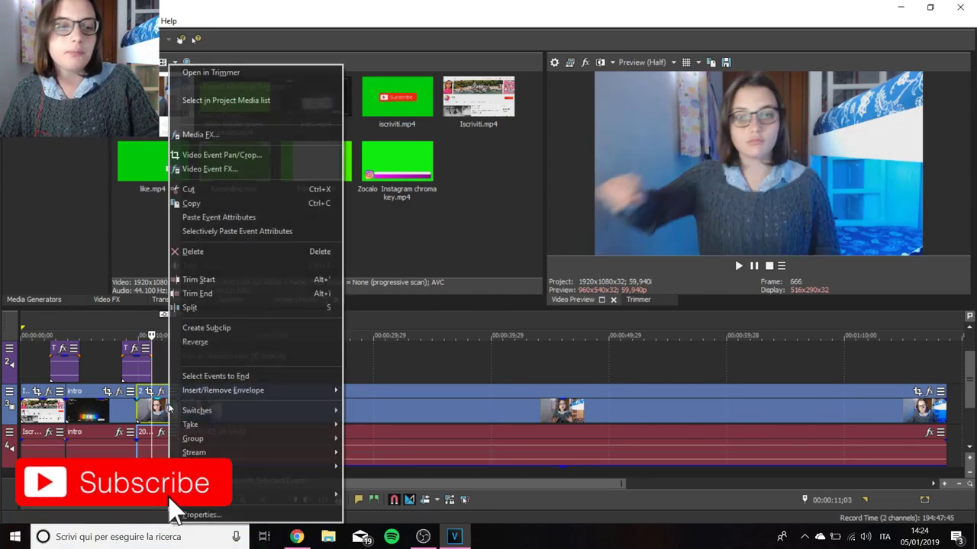
click(109, 301)
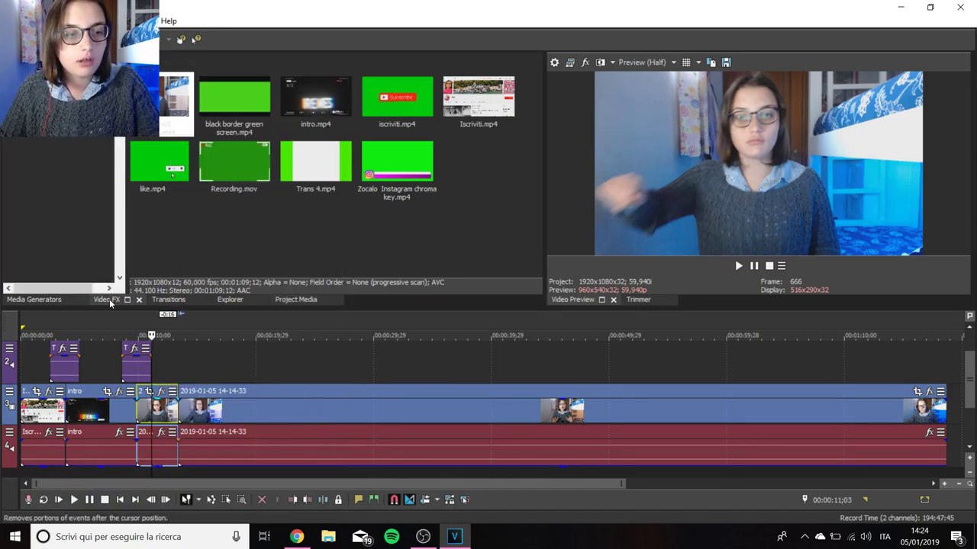
scroll(73, 242, down, 5)
scroll(73, 242, down, 8)
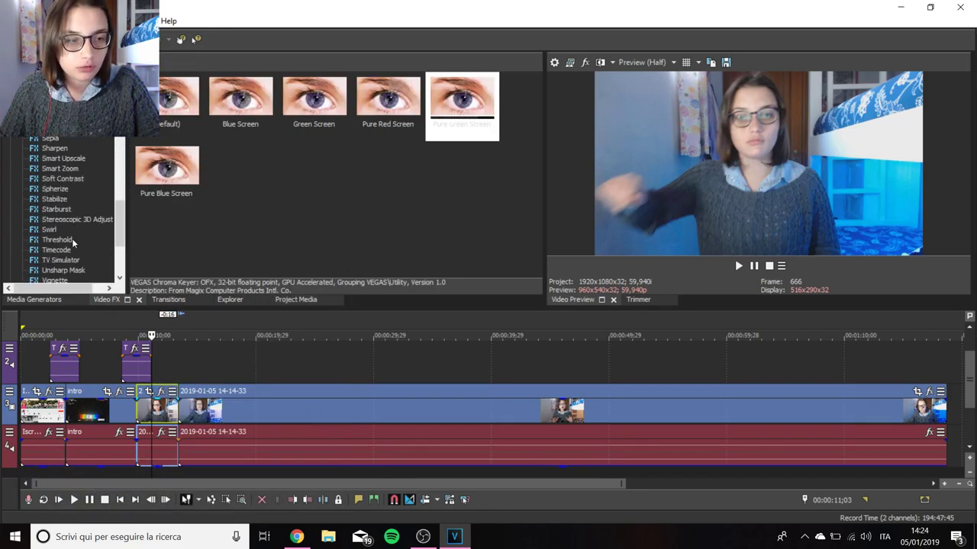
scroll(58, 161, up, 1)
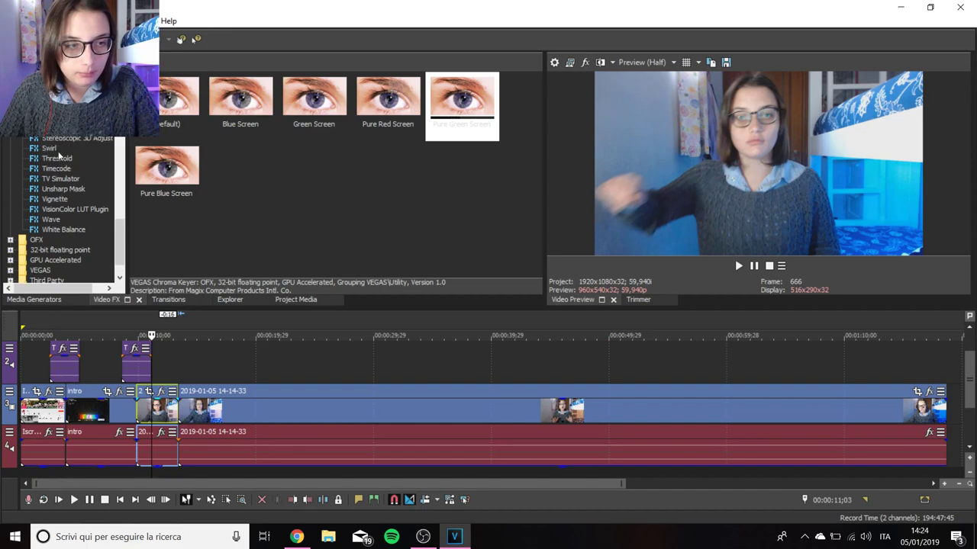
scroll(73, 206, up, 2)
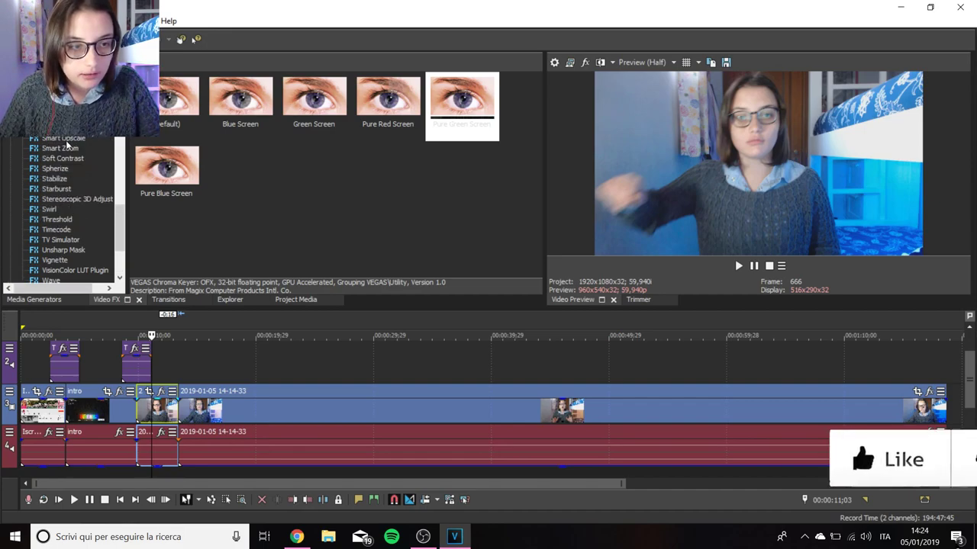
click(60, 148)
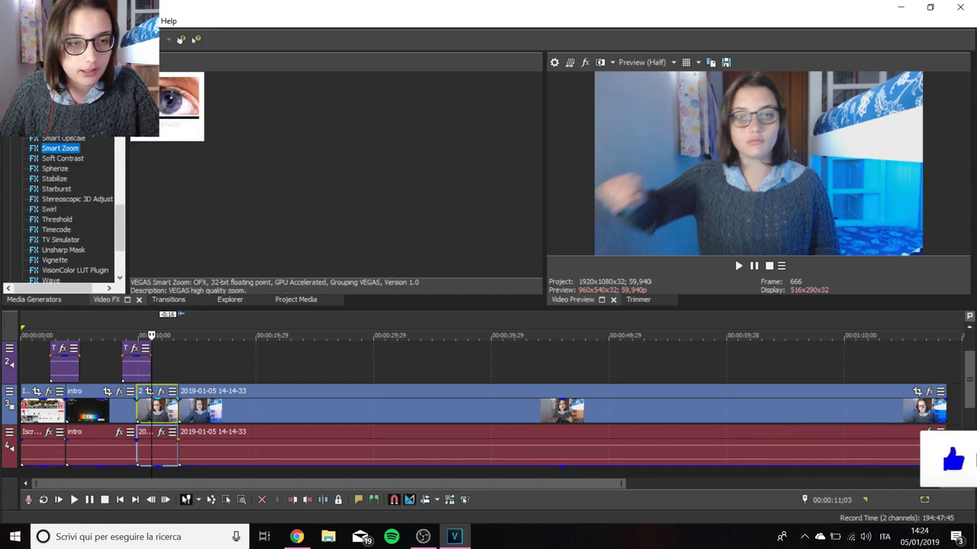
drag(167, 99, 186, 408)
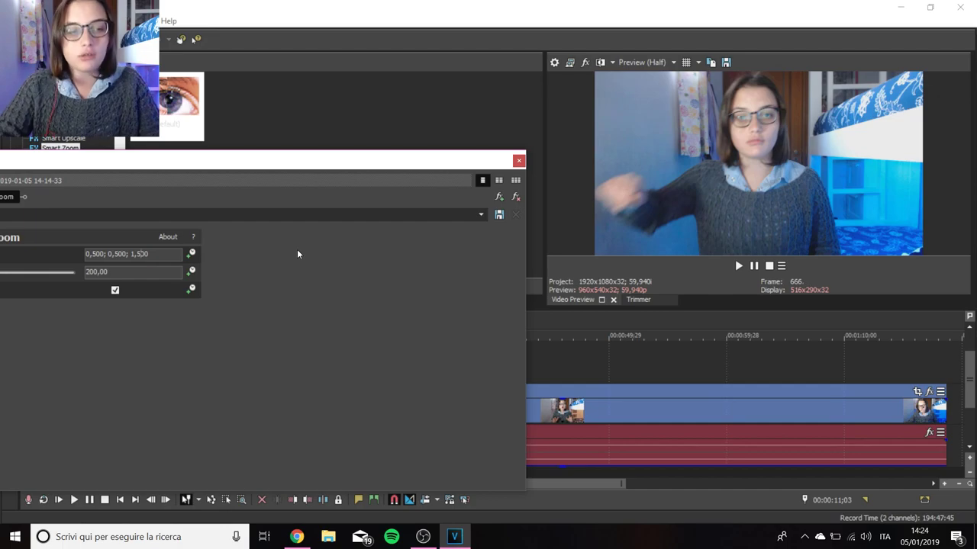
Set the Smart Zoom values to 0,500; 0,500; 1,200 and compare the zoomed piece with the recording that follows it
key(BackSpace)
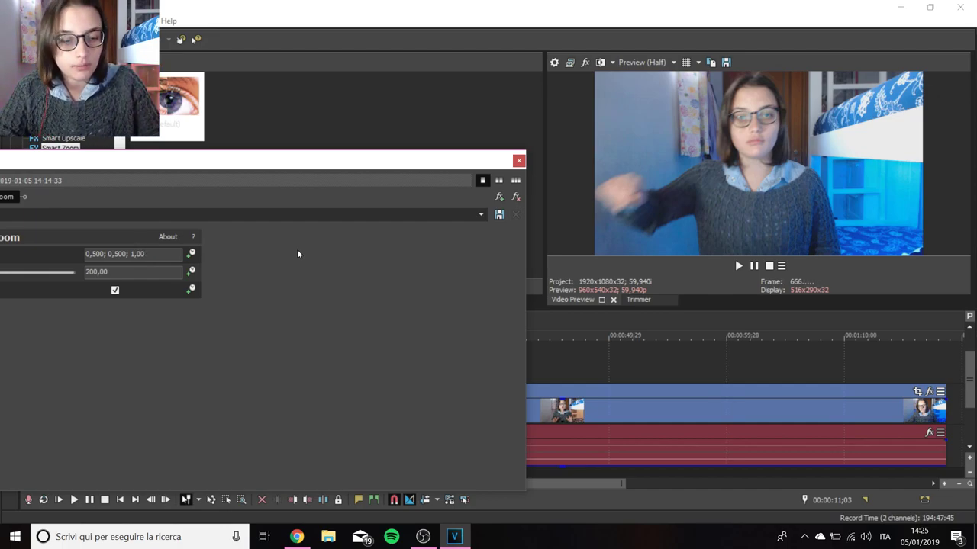
text(2)
key(Return)
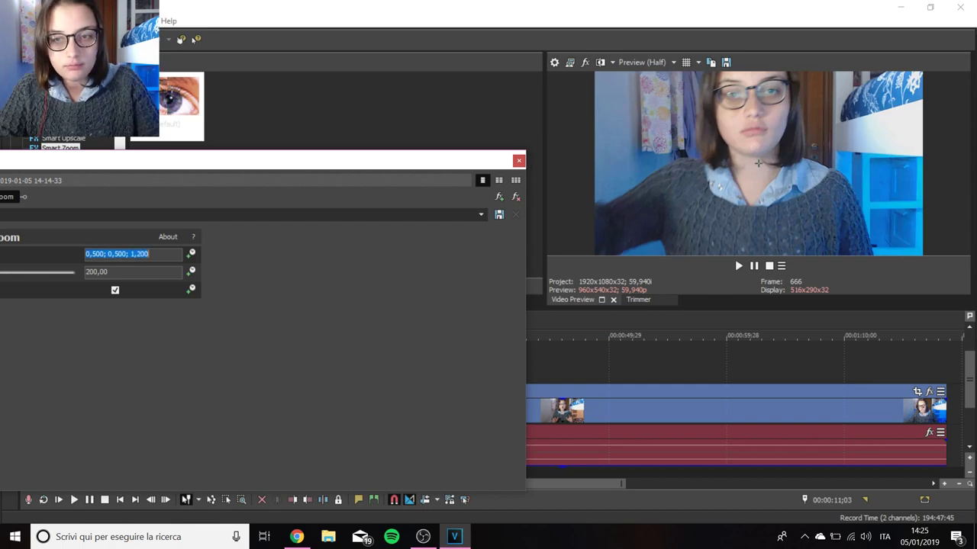
click(518, 160)
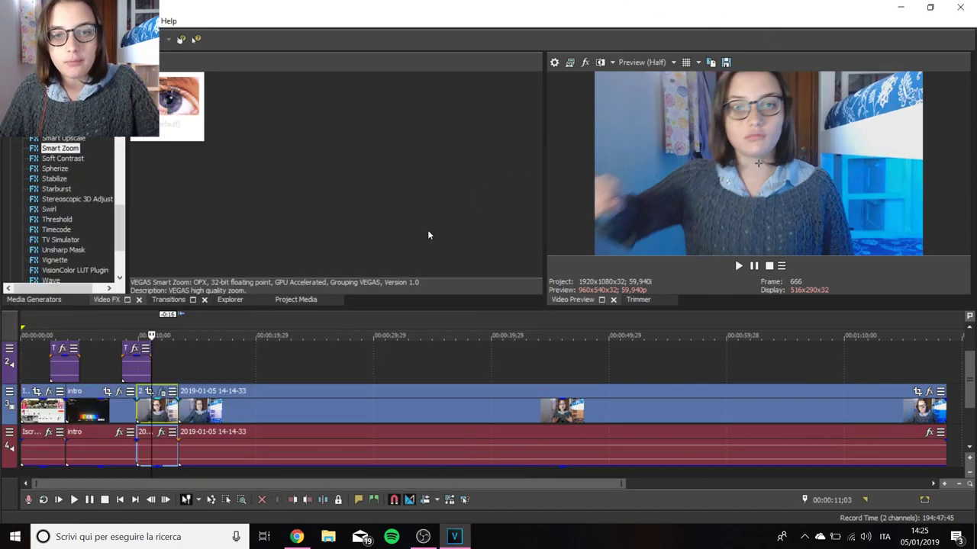
click(184, 410)
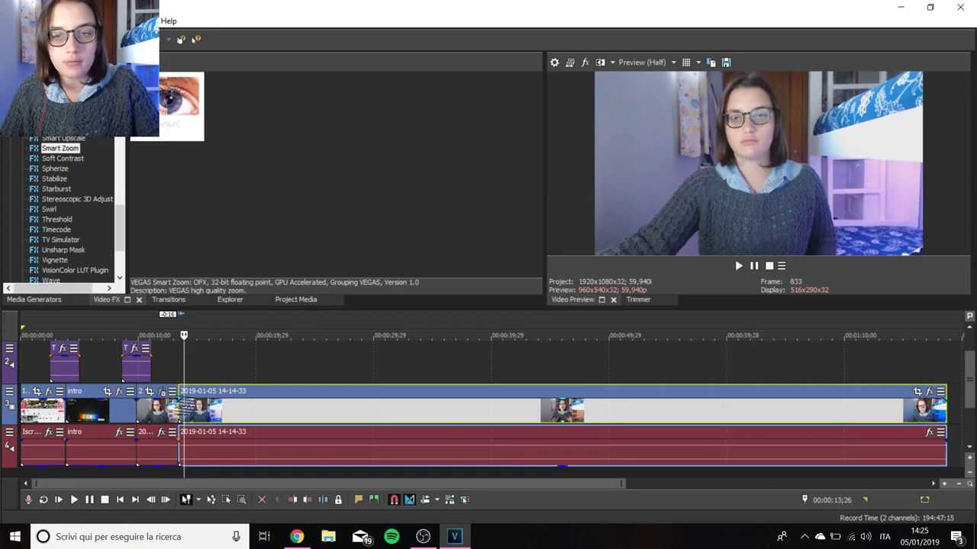
click(158, 412)
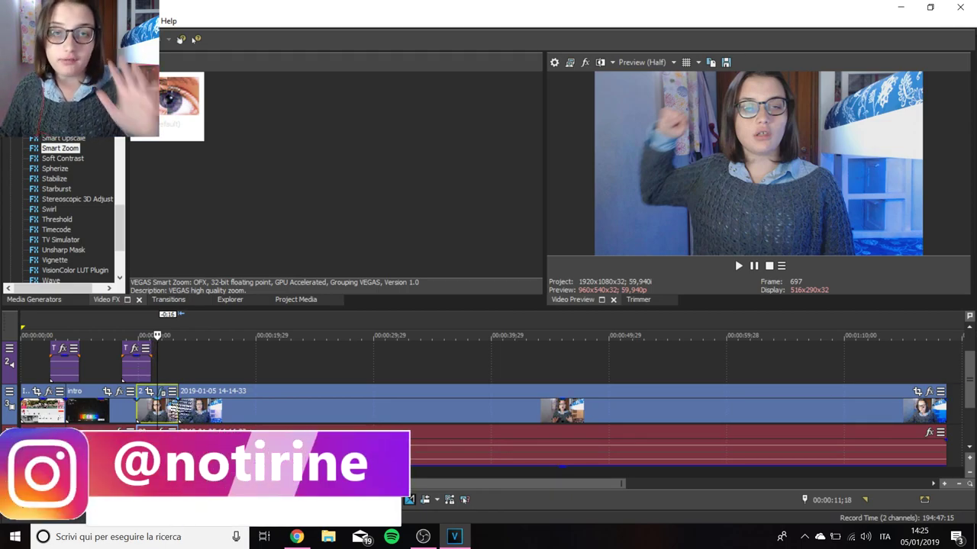
Place iscriviti.mp4 on the green-screen track above the recording at 00:00:16;27 and play it
click(295, 299)
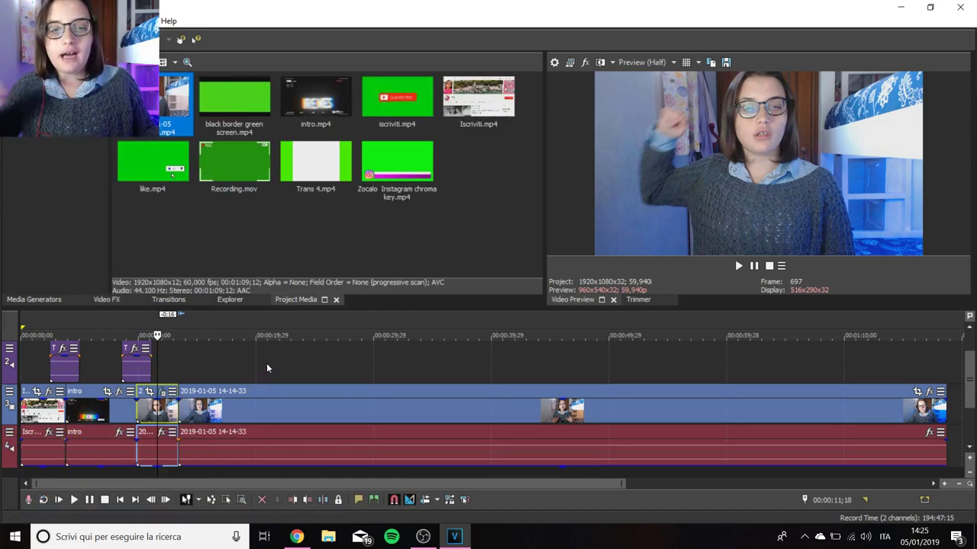
click(220, 374)
drag(412, 111, 301, 157)
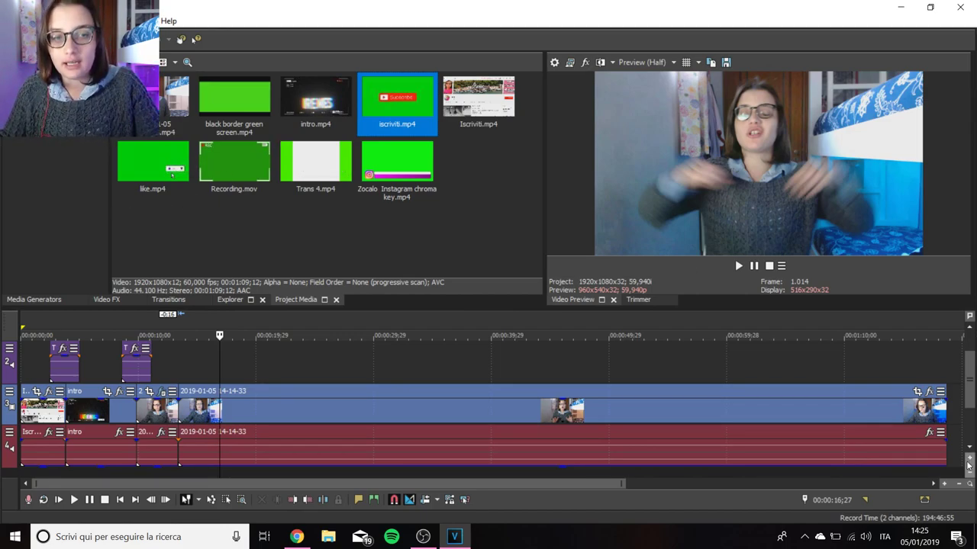
drag(167, 157, 266, 362)
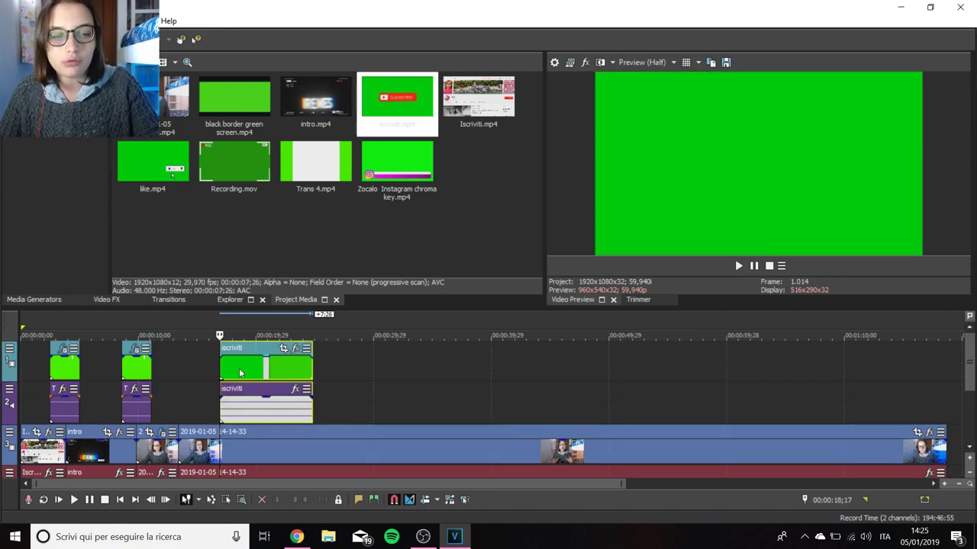
key(space)
key(space)
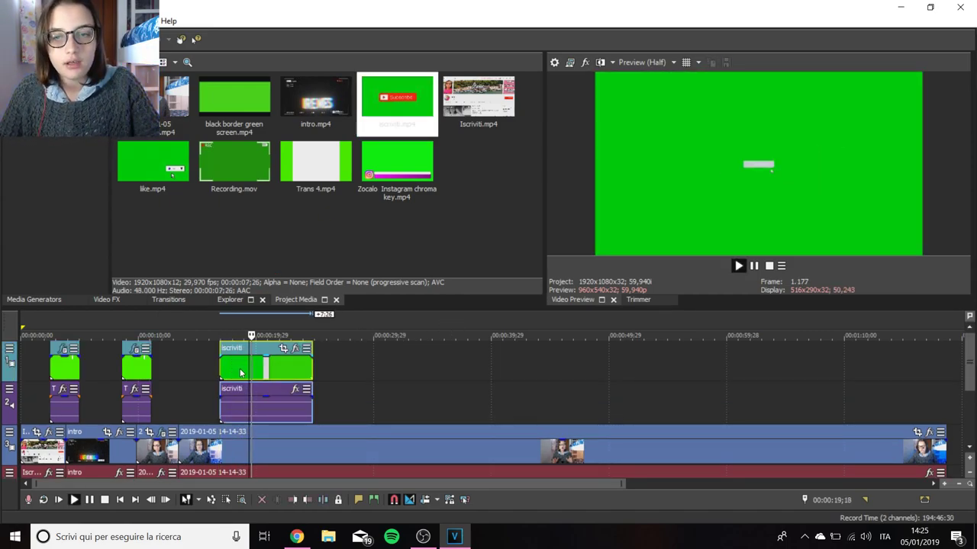
Split the iscriviti clip after its subscribe animation and delete the leftover part
key(Return)
key(s)
click(282, 371)
key(Delete)
Place like.mp4 on the green-screen track a few seconds after the shortened iscriviti clip
click(284, 367)
click(234, 365)
drag(153, 161, 309, 367)
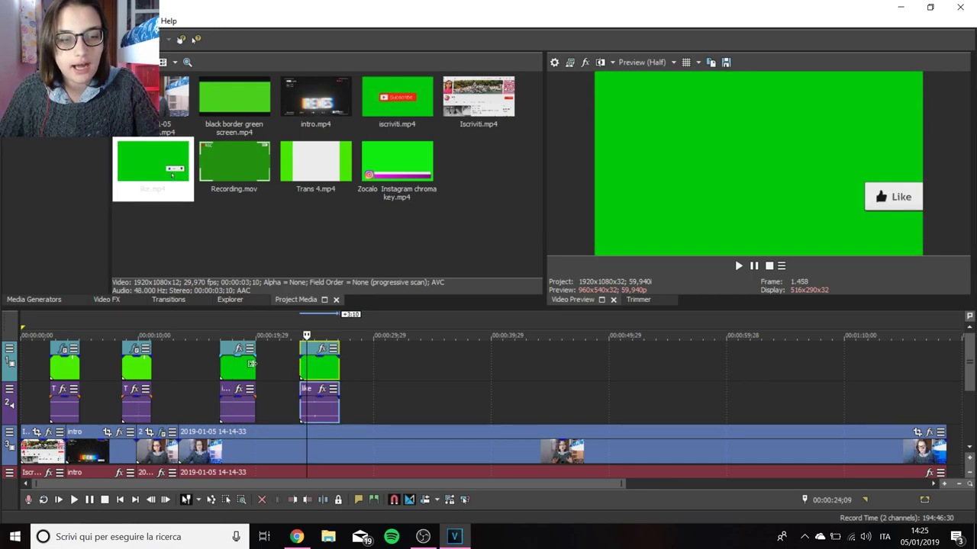
Shrink the iscriviti clip with Video Event Pan/Crop and position it in the upper-left corner of the video frame
right_click(241, 366)
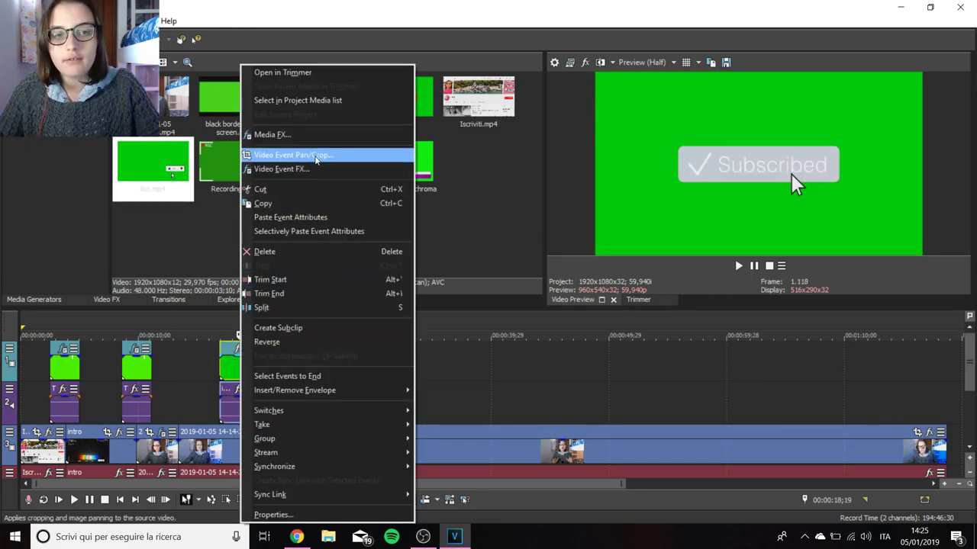
click(319, 156)
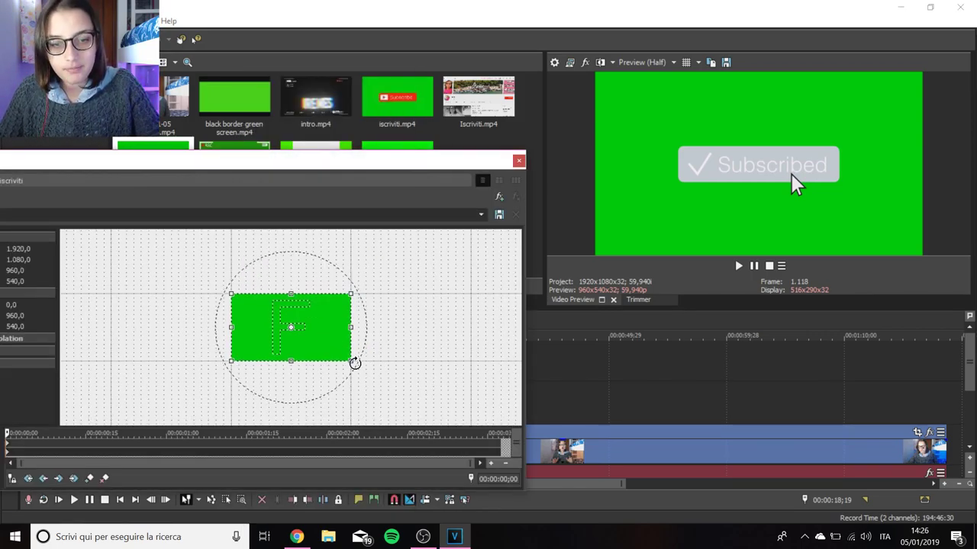
drag(350, 359, 455, 442)
drag(333, 371, 356, 385)
click(518, 161)
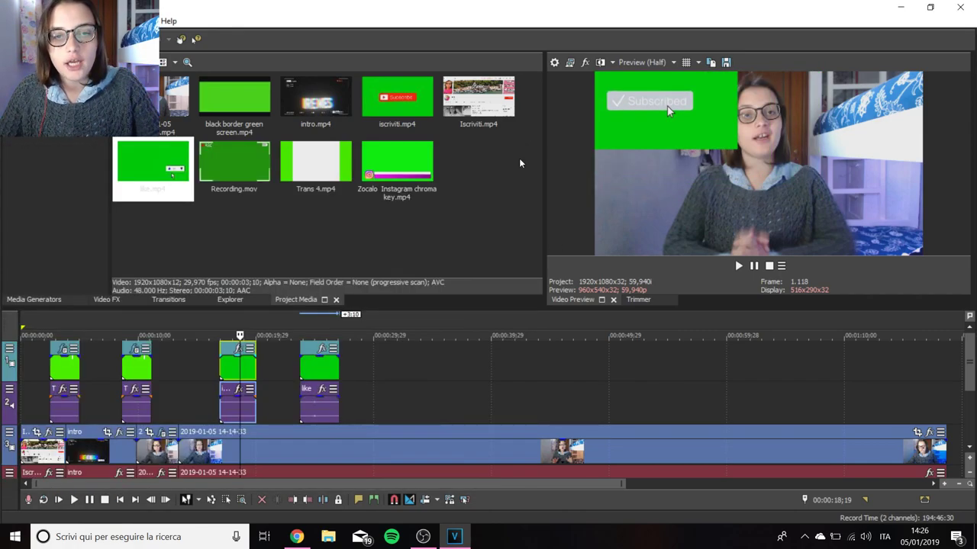
Shrink the like clip with Video Event Pan/Crop to a 2.819,7 by 1.586,1 crop and position it in the lower-right corner of the video frame
click(328, 371)
right_click(328, 372)
click(319, 372)
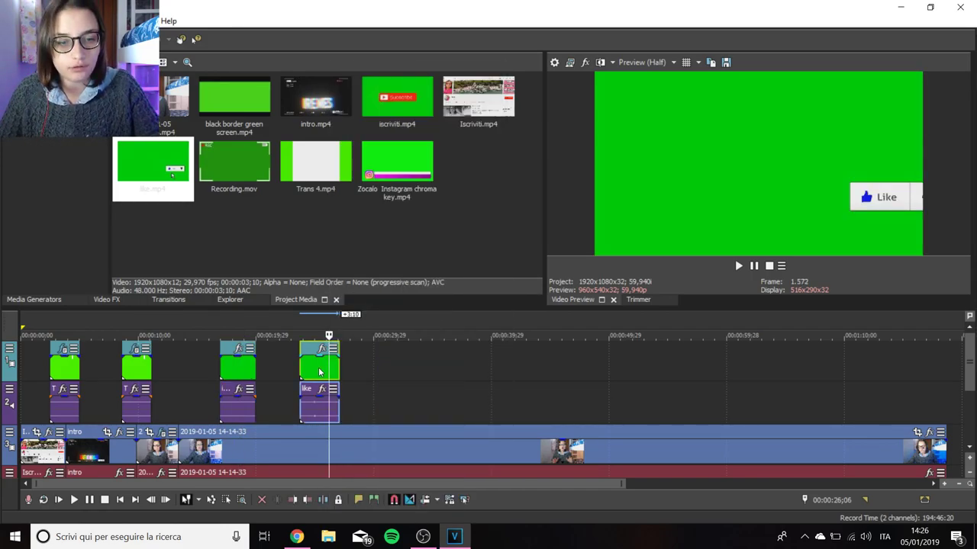
right_click(320, 372)
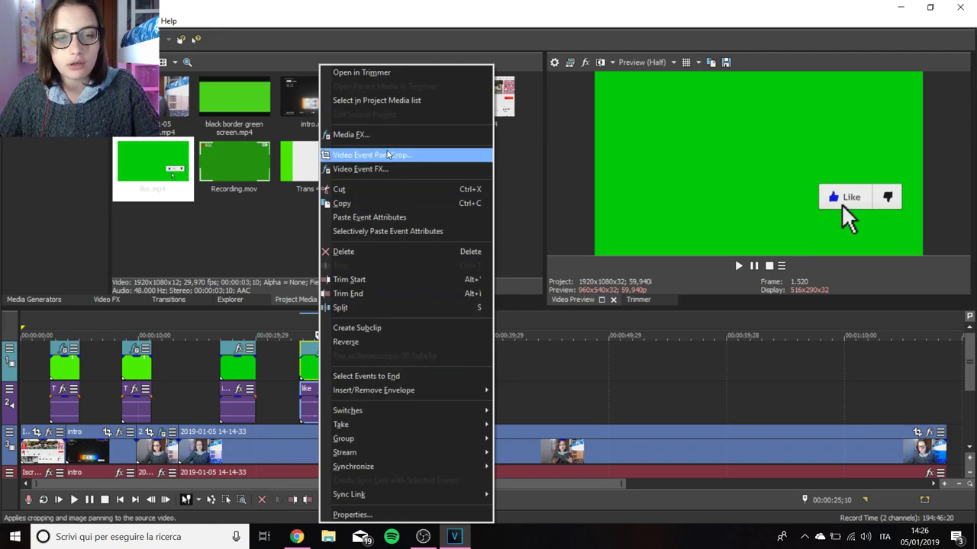
click(388, 155)
scroll(341, 356, down, 1)
drag(362, 367, 426, 403)
drag(336, 351, 259, 313)
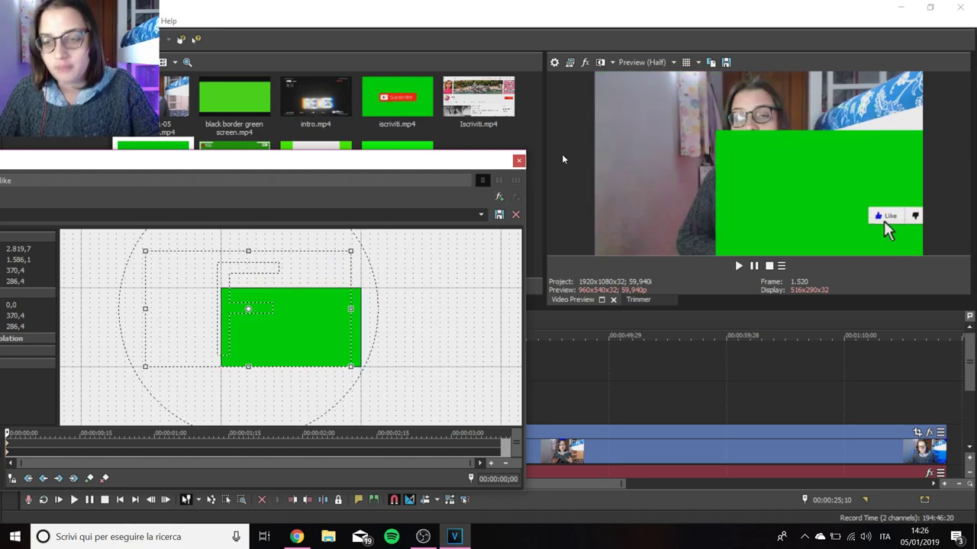
click(519, 161)
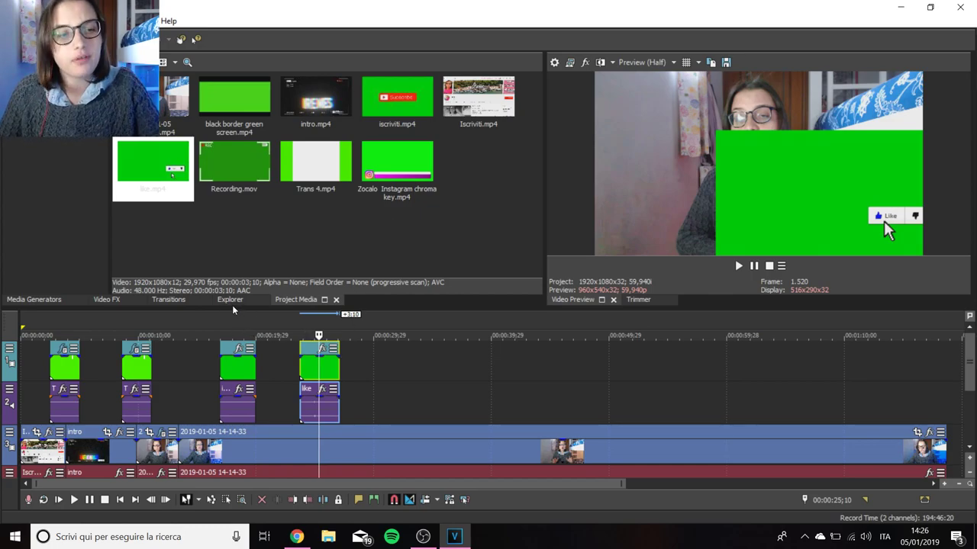
Apply the Chroma Keyer's Pure Green Screen preset to the like clip and set its low threshold to 1,000
click(134, 300)
scroll(77, 198, up, 15)
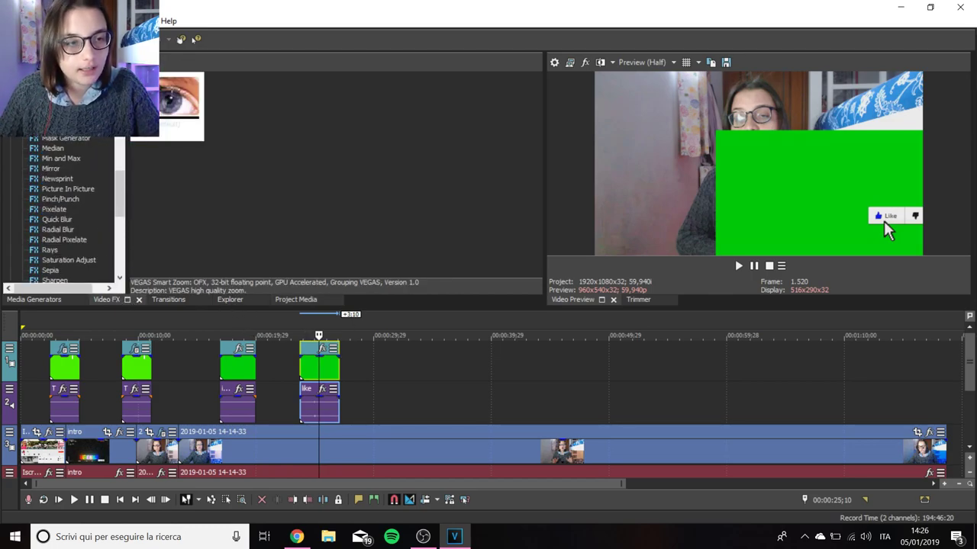
click(74, 180)
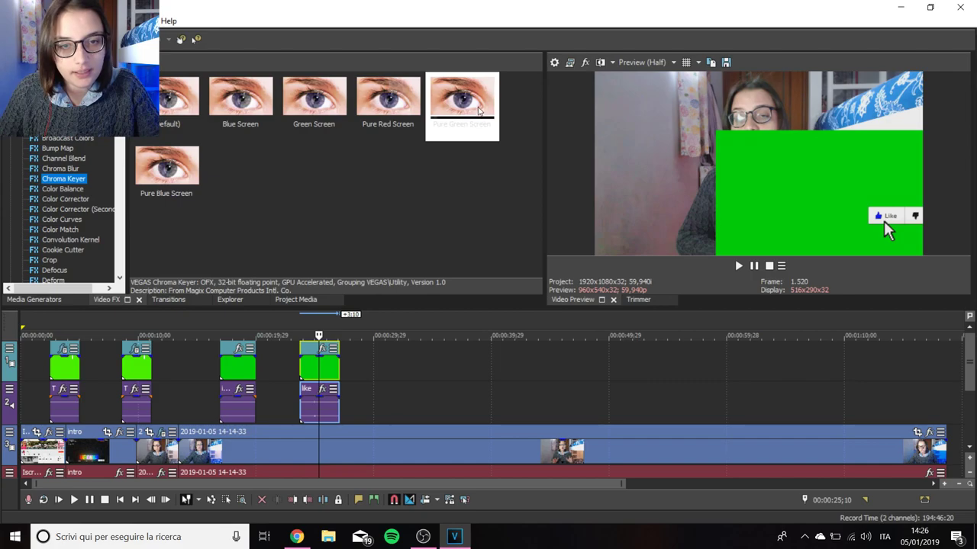
drag(479, 110, 464, 181)
drag(333, 372, 334, 373)
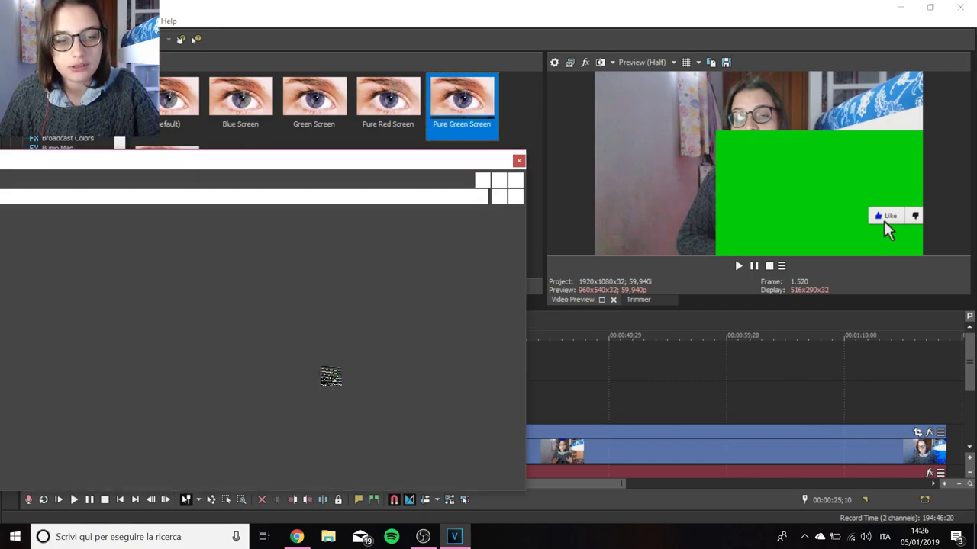
drag(73, 272, 67, 276)
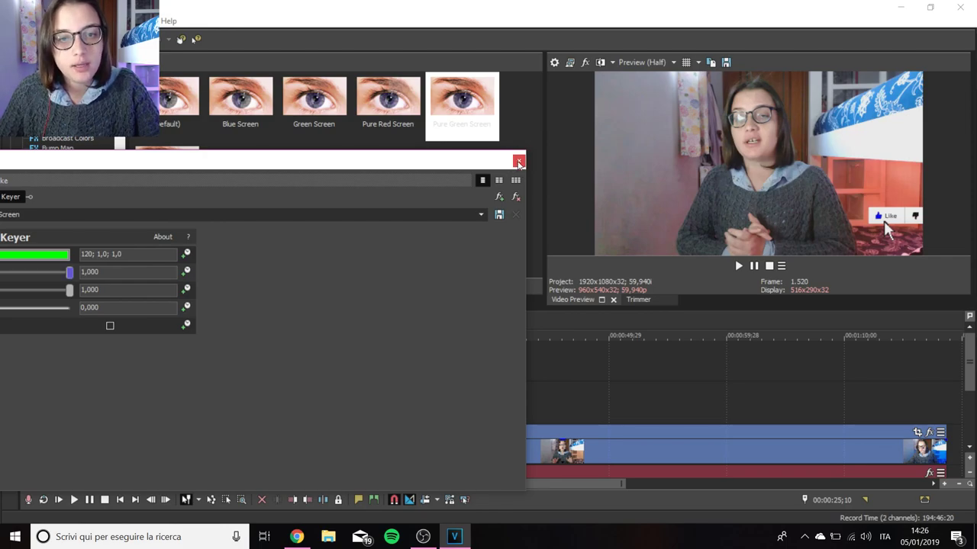
click(519, 163)
Apply the Pure Green Screen Chroma Keyer preset to the iscriviti clip as well and play both overlays
drag(241, 372, 241, 374)
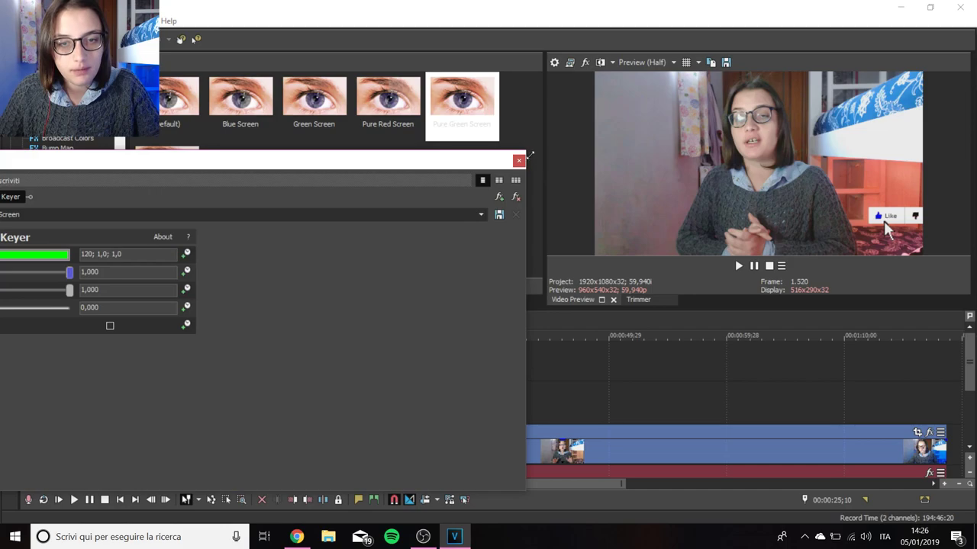
click(519, 161)
click(199, 391)
key(space)
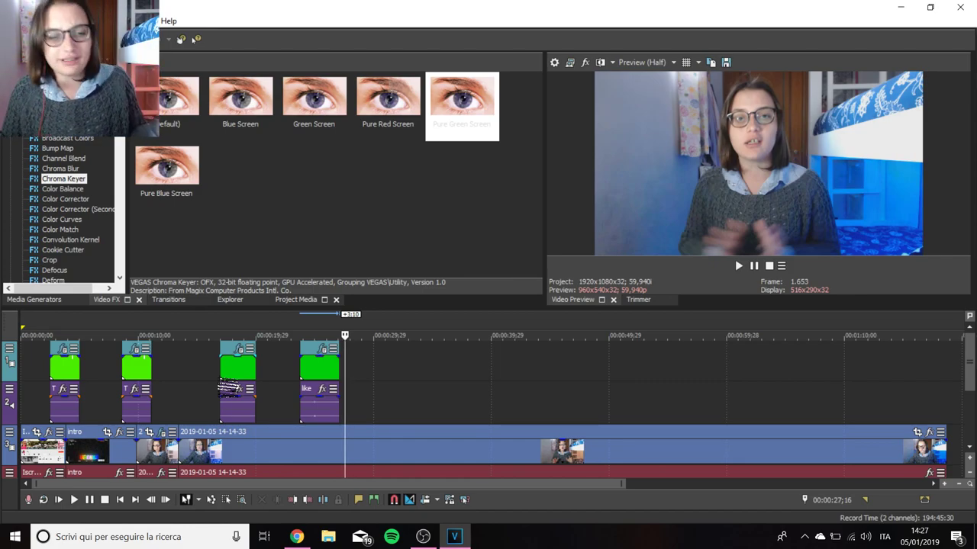
click(34, 300)
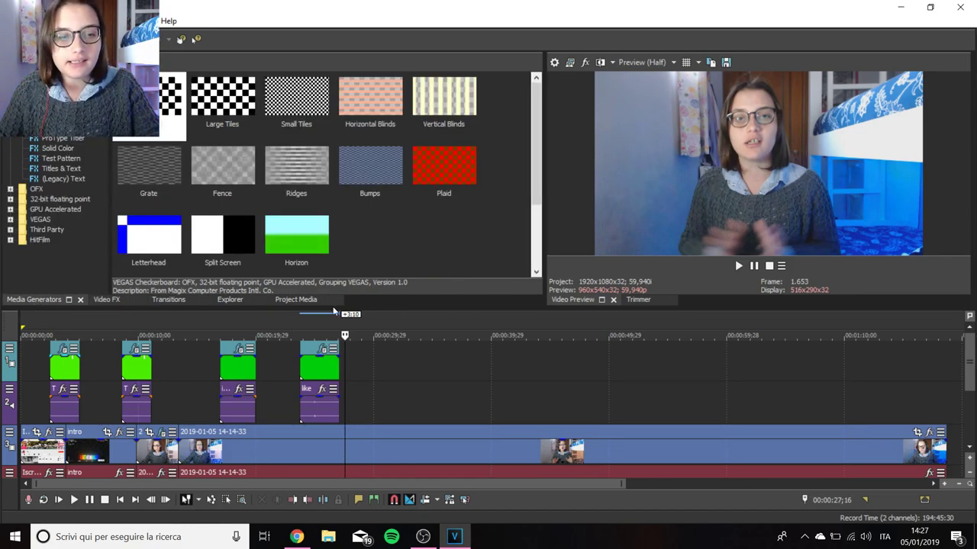
click(296, 300)
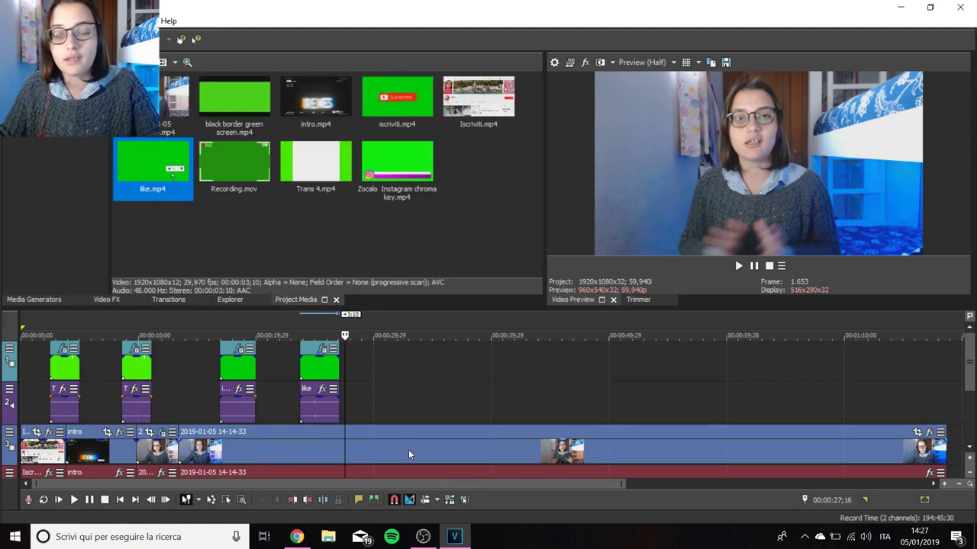
click(369, 455)
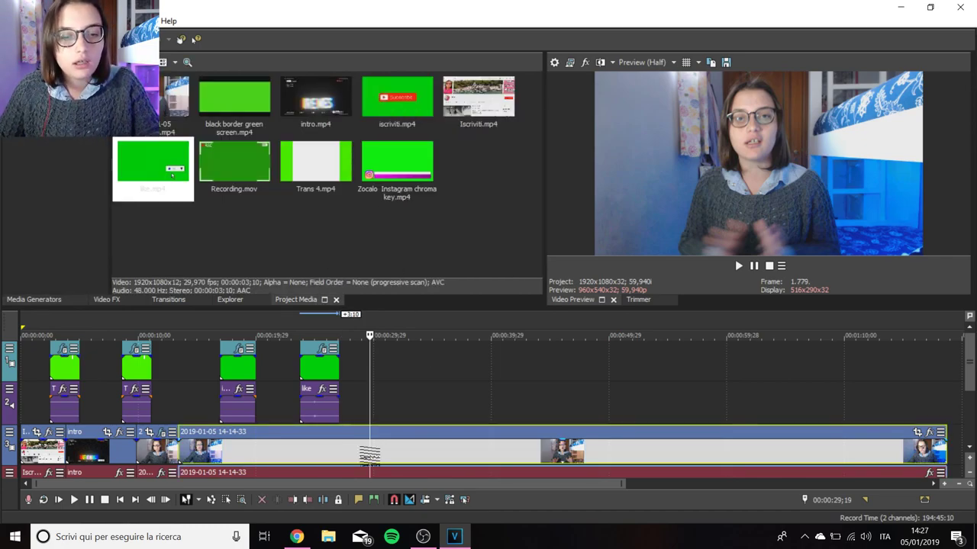
key(s)
click(458, 459)
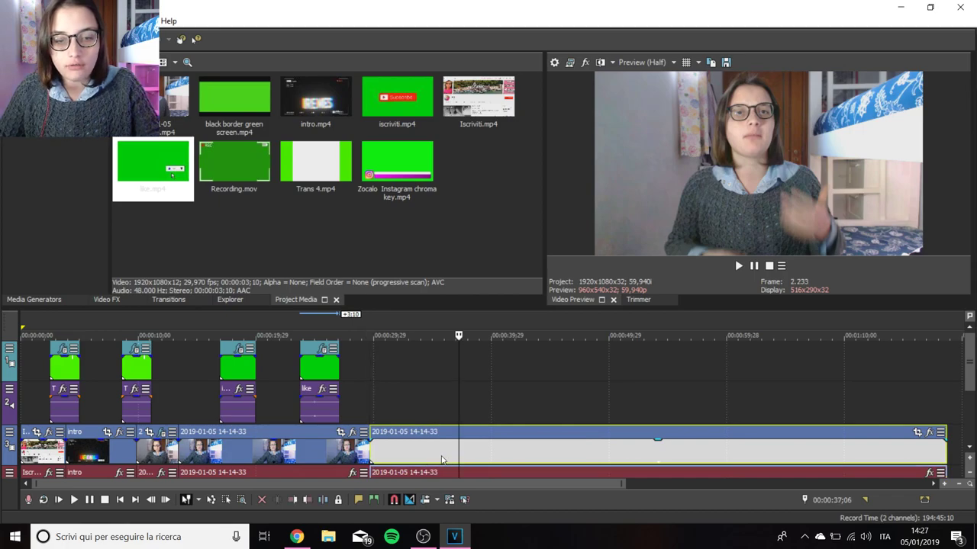
click(421, 458)
click(405, 458)
key(s)
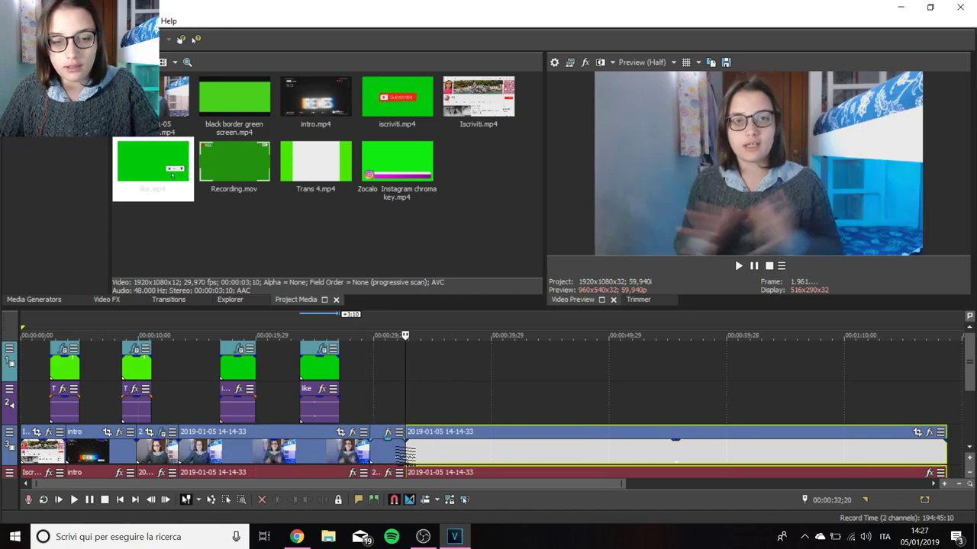
Apply the default Black and White effect to the short webcam section between the two cuts
click(390, 457)
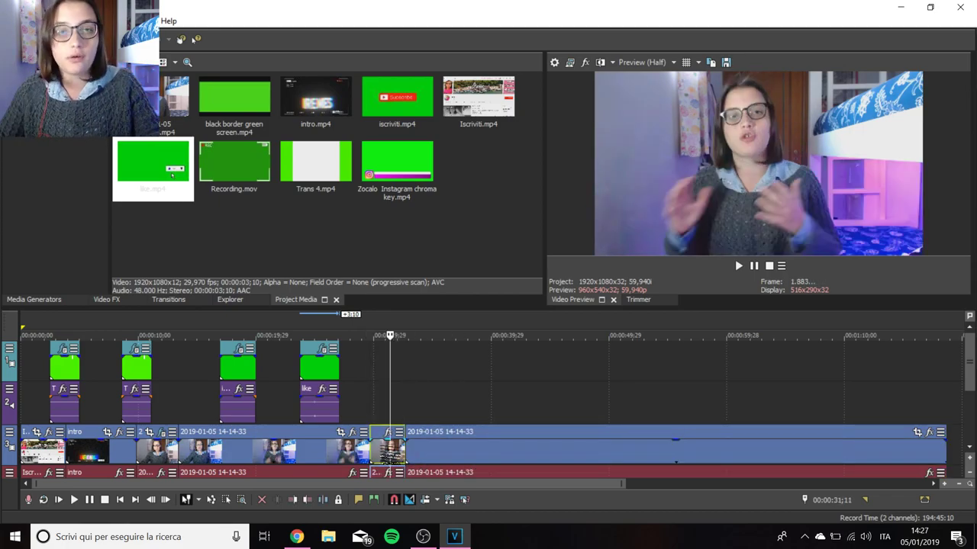
click(106, 299)
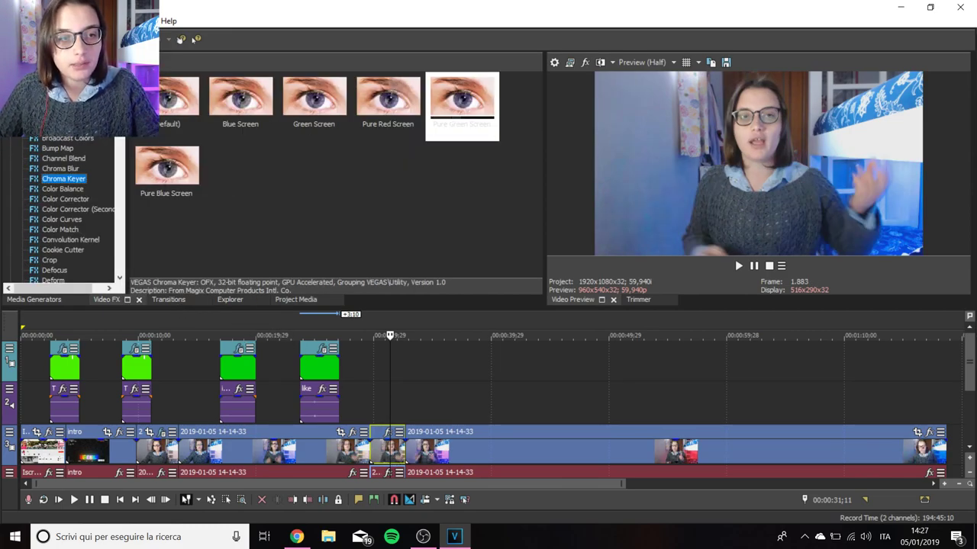
click(64, 98)
click(184, 100)
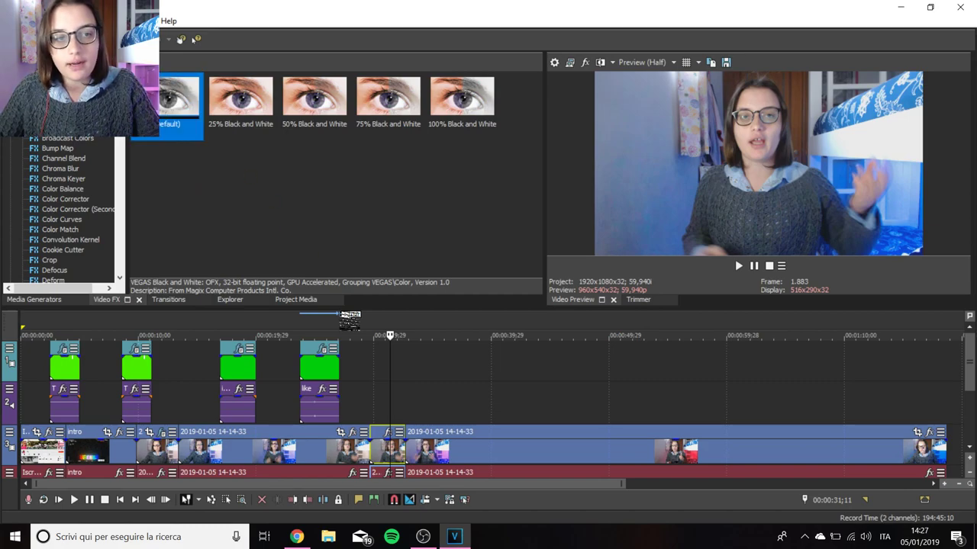
drag(390, 456, 390, 458)
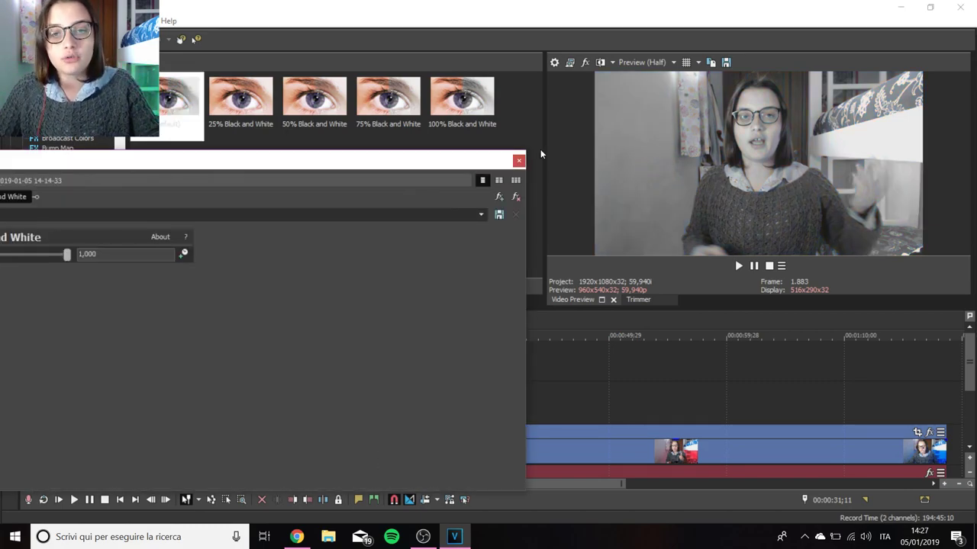
click(518, 161)
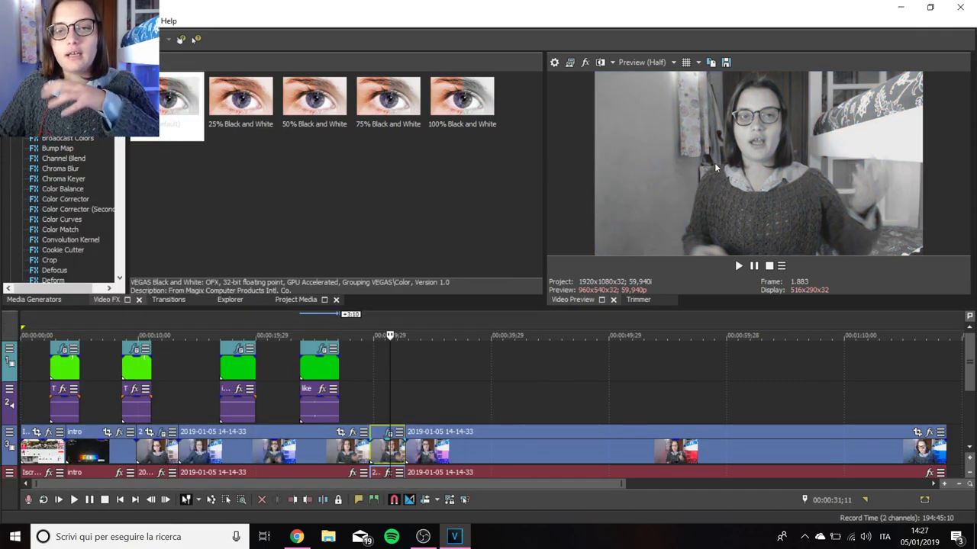
Place Recording.mov on the top video track above the black-and-white section and trim it to that section's length
click(43, 300)
click(297, 300)
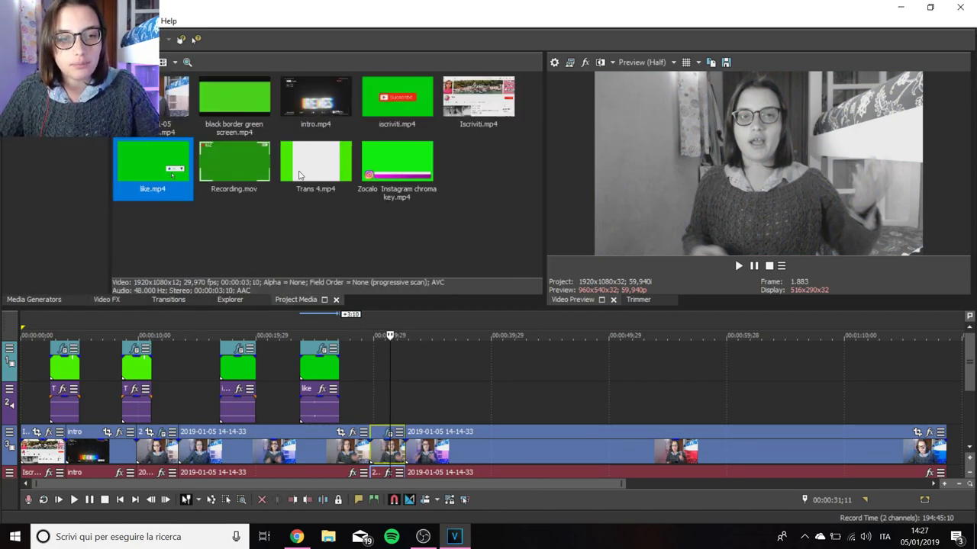
drag(234, 164, 386, 395)
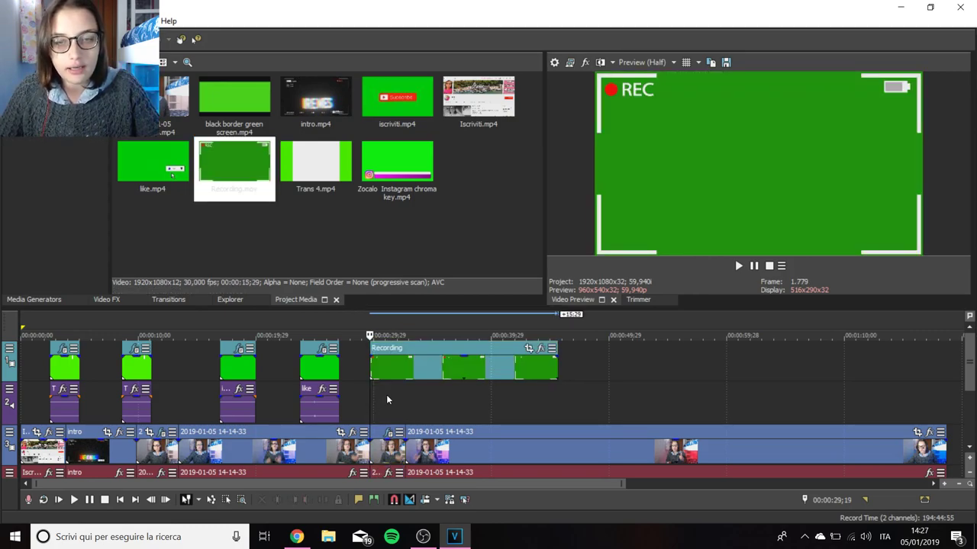
click(410, 400)
click(406, 401)
key(s)
click(417, 373)
key(Delete)
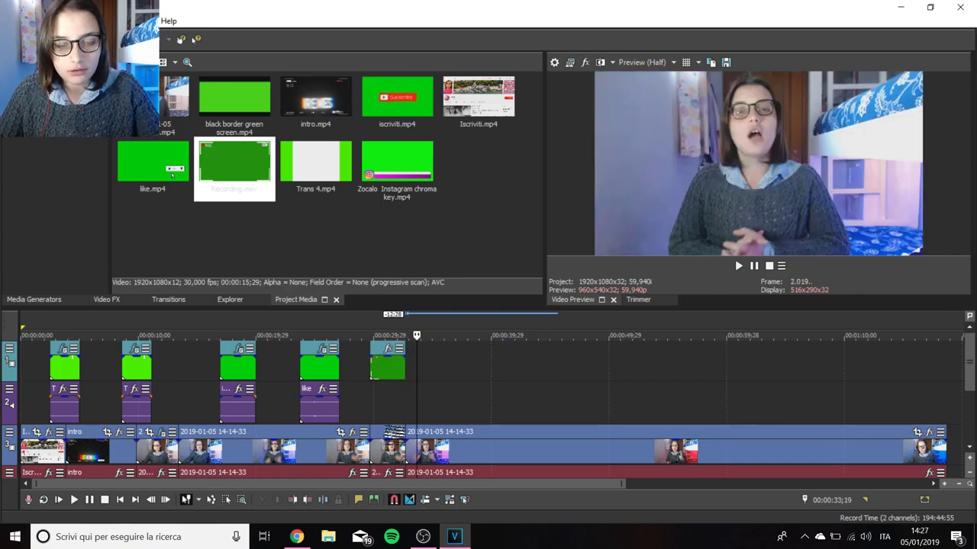
Apply the Chroma Keyer's Pure Green Screen preset to the Recording overlay clip
click(383, 450)
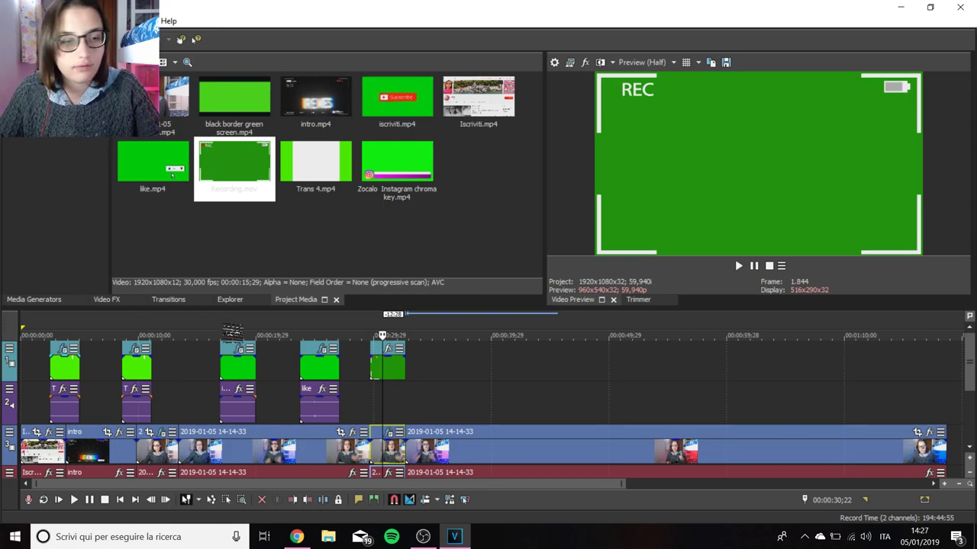
click(107, 299)
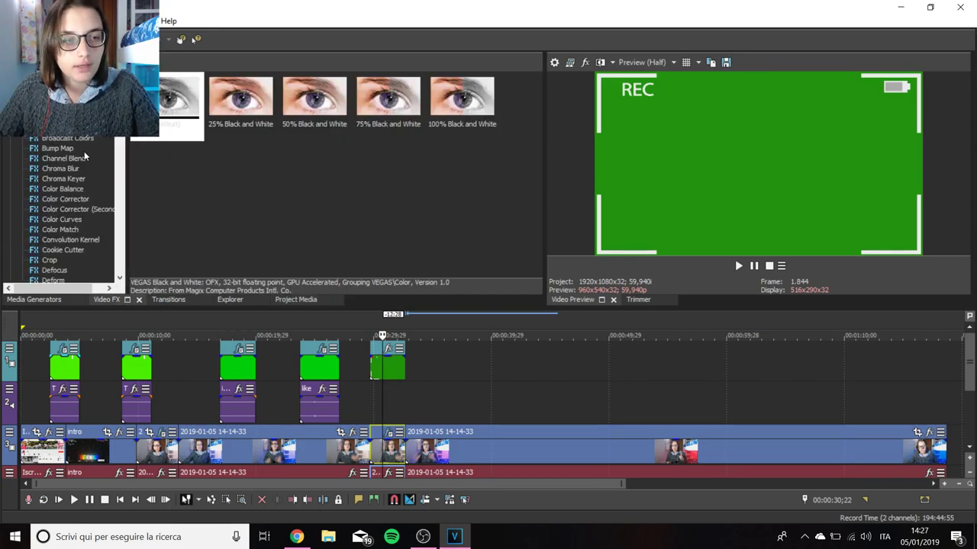
click(67, 179)
drag(462, 99, 391, 368)
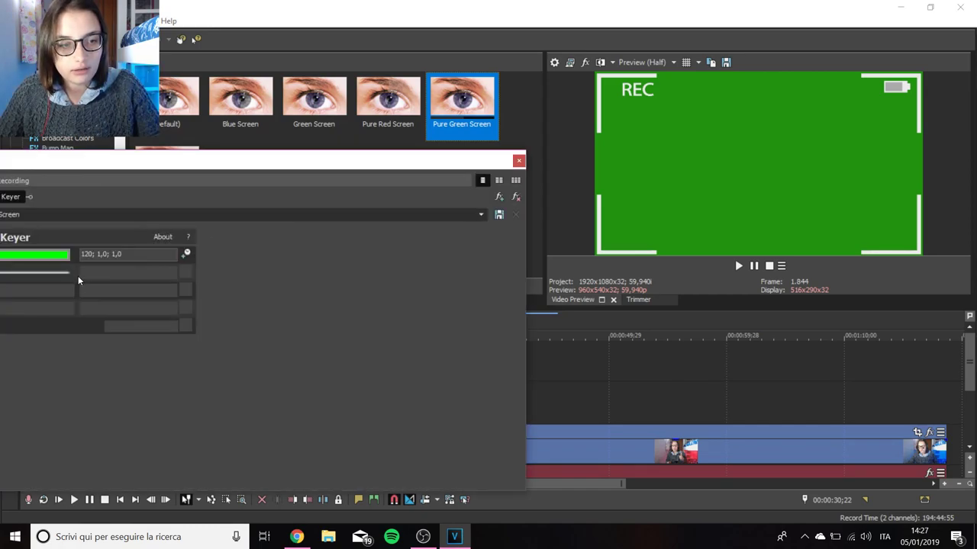
click(518, 160)
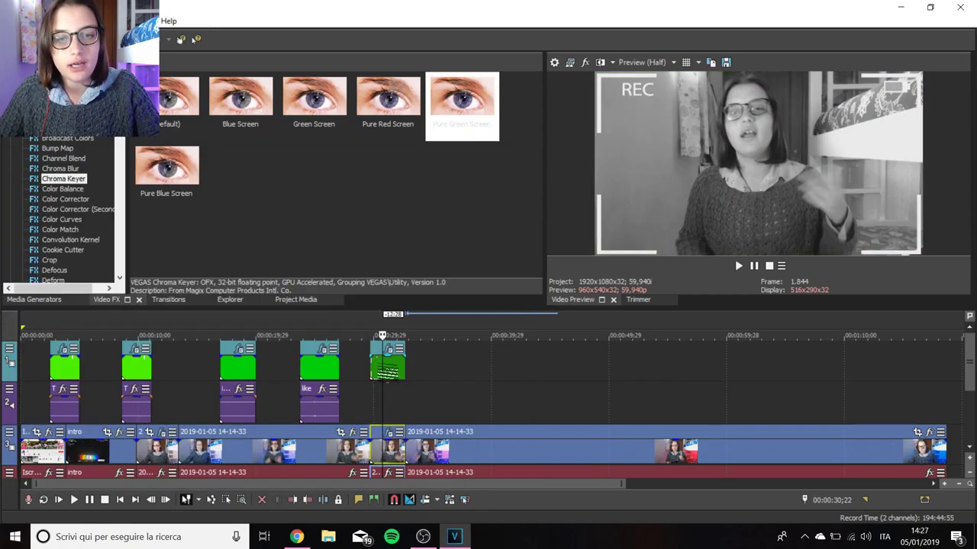
Delete the remaining webcam footage that follows the black-and-white section
click(357, 397)
click(222, 409)
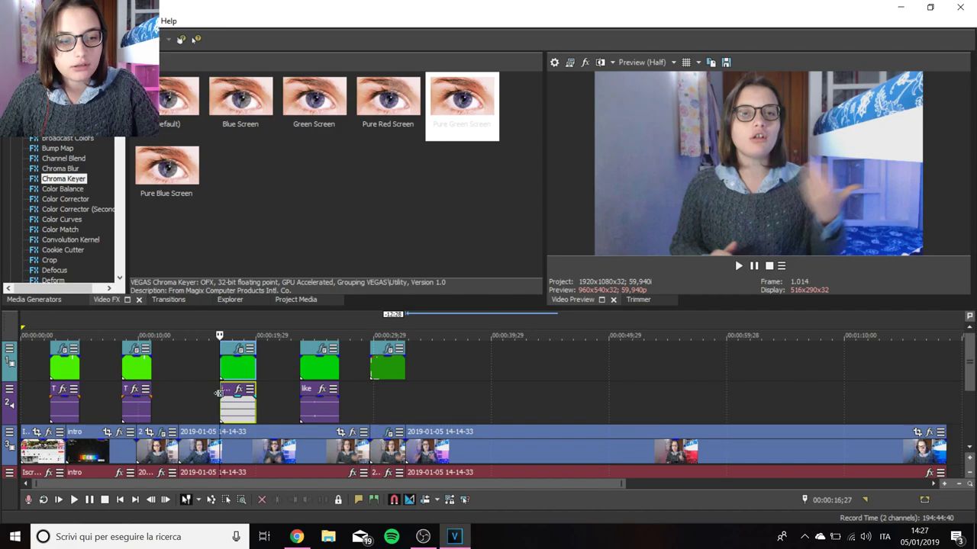
click(423, 451)
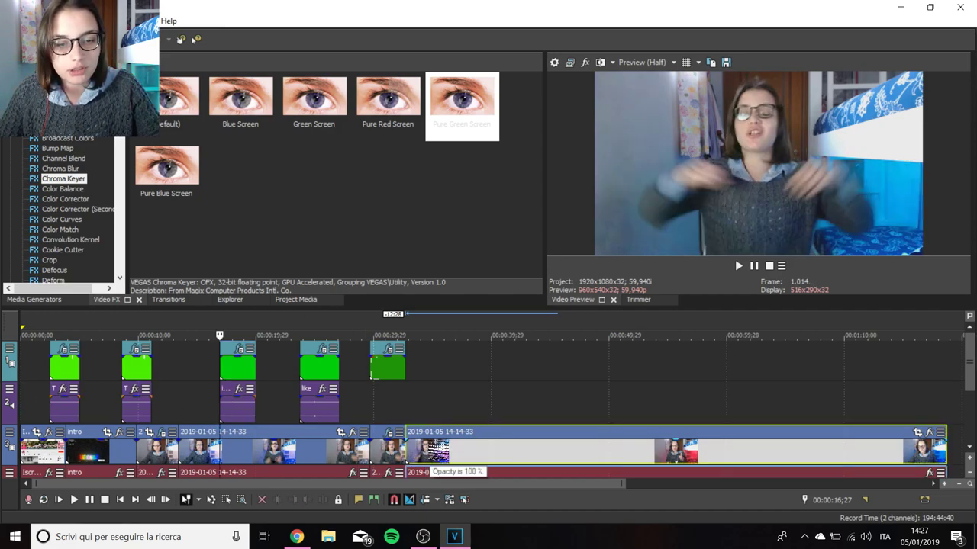
key(Delete)
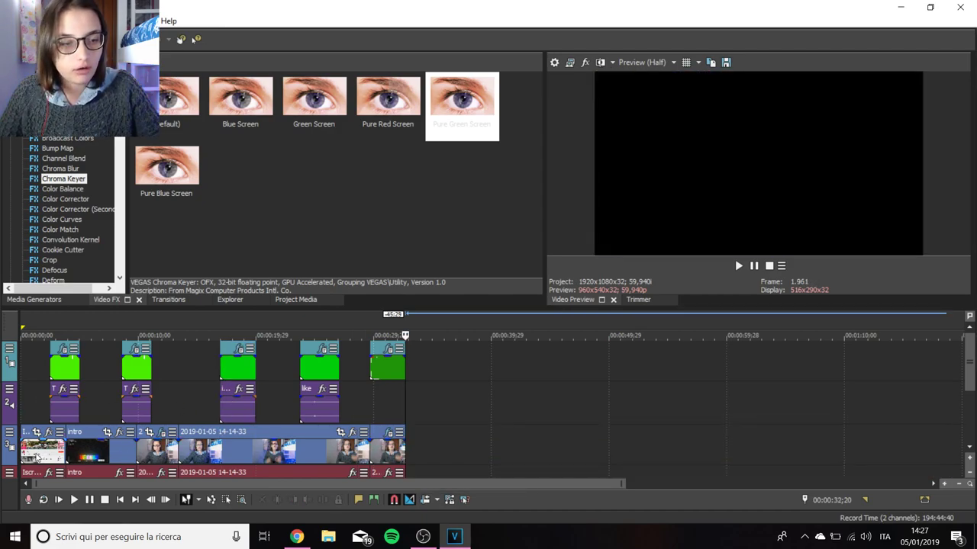
Play the project from the beginning to review the whole edit
key(Home)
key(space)
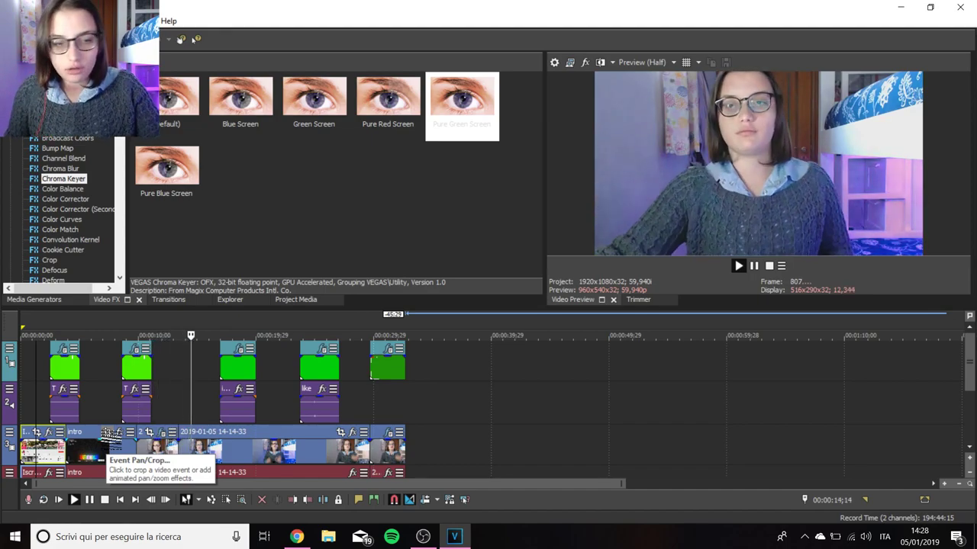
key(space)
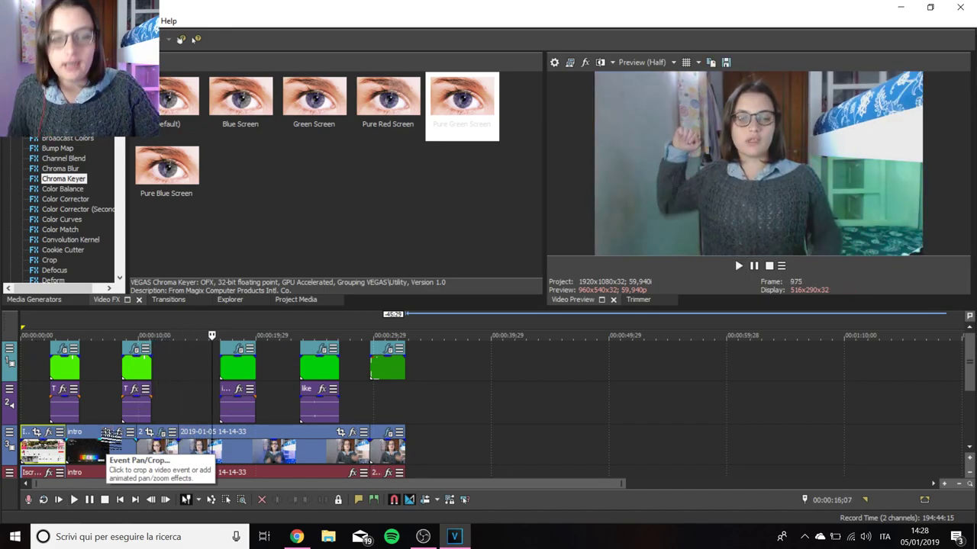
key(space)
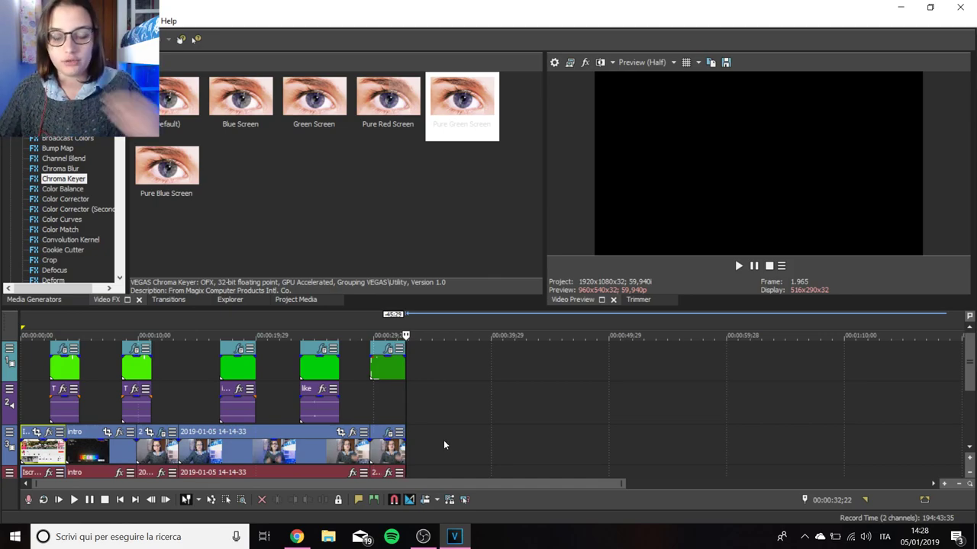
Import the Eric Prydz - Pjanoo MP3 from the NoCopyrightSound folder in Musica into the project media
click(315, 453)
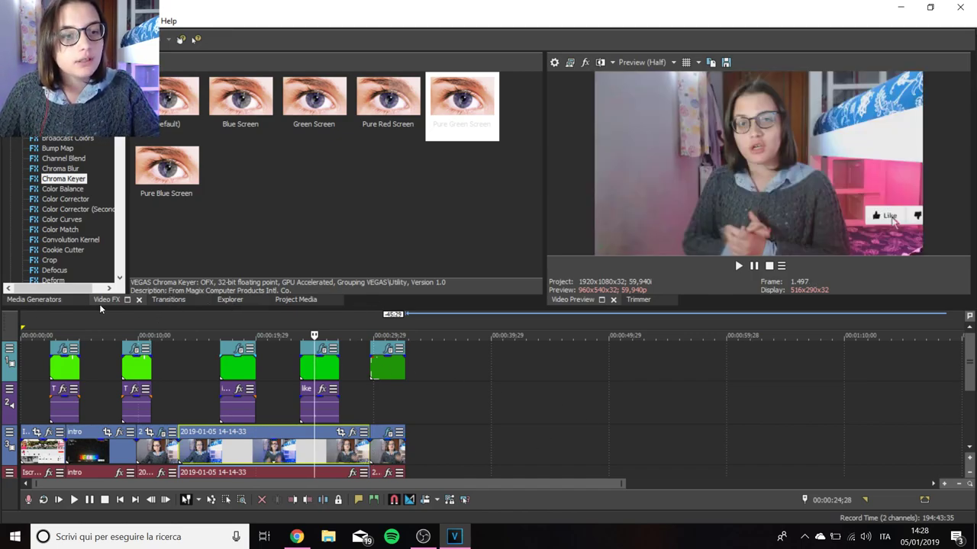
click(41, 302)
click(296, 300)
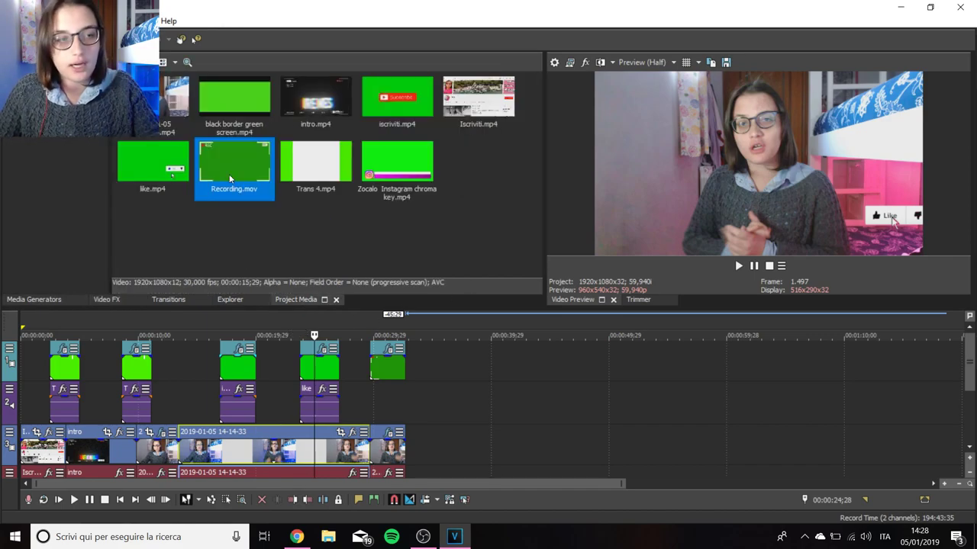
double_click(280, 266)
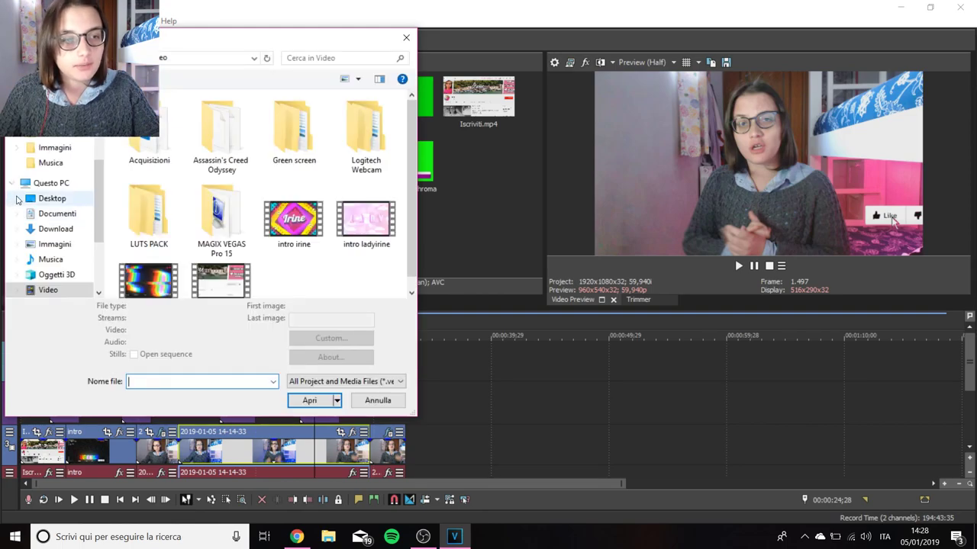
scroll(50, 229, down, 1)
click(50, 239)
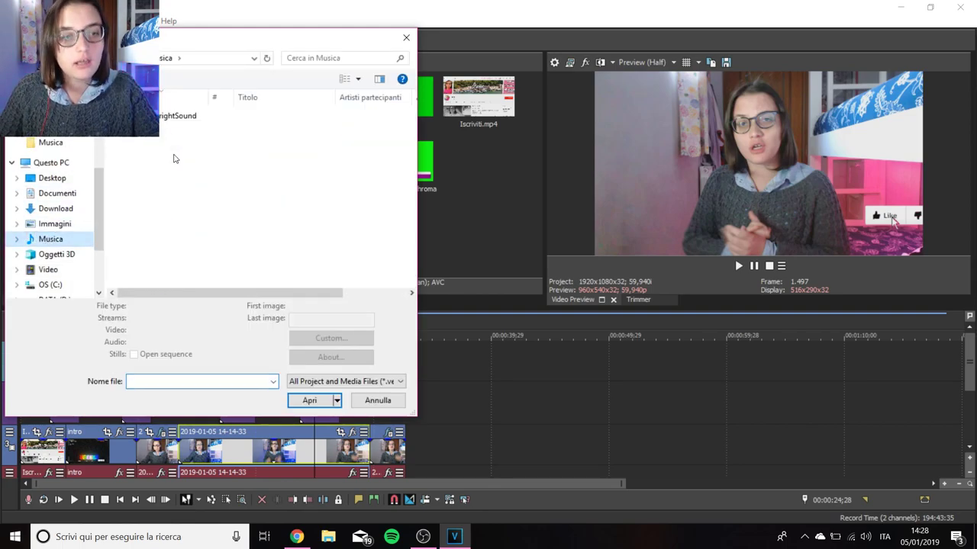
double_click(180, 115)
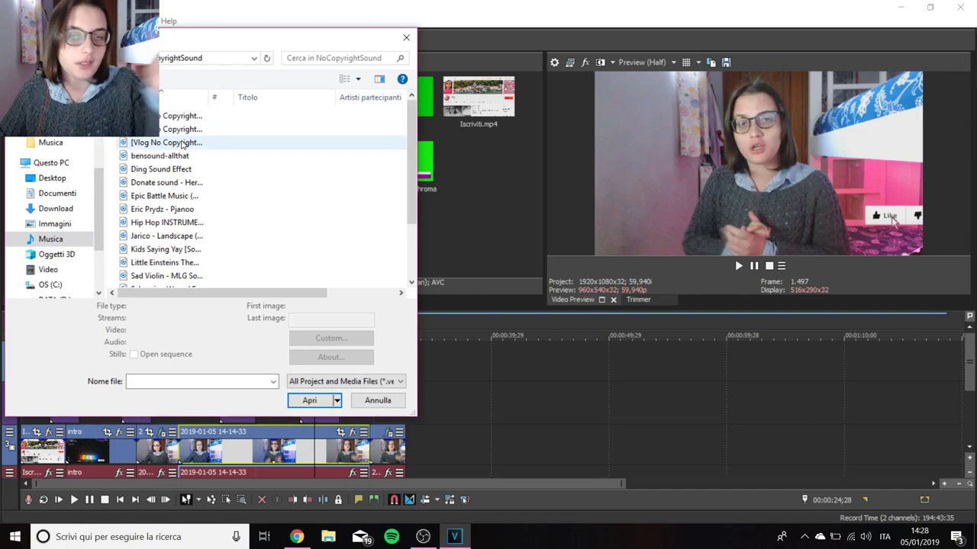
scroll(183, 144, down, 2)
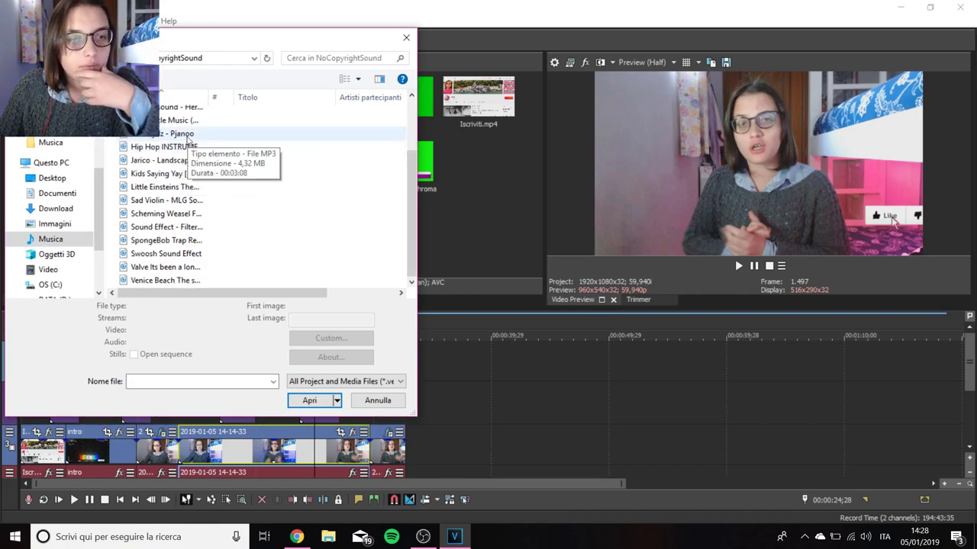
double_click(187, 139)
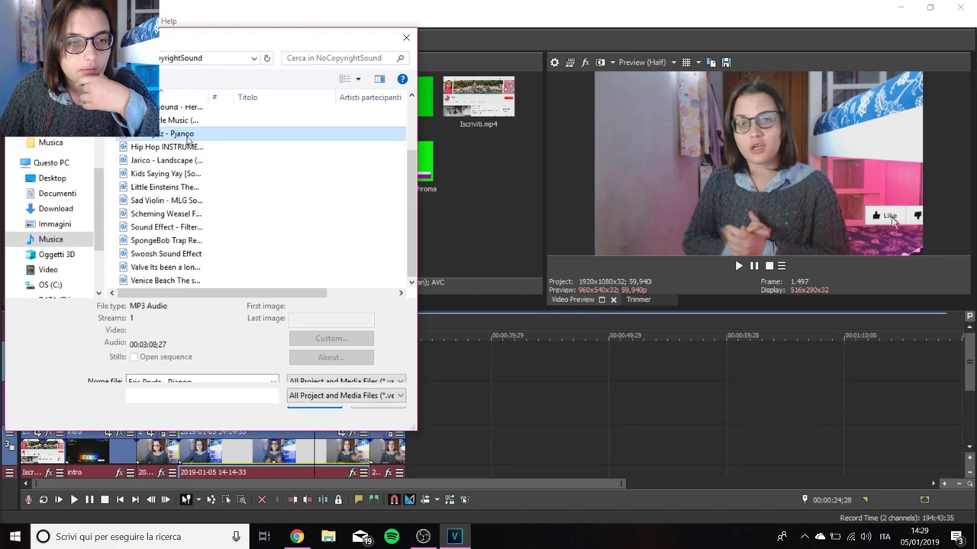
Place the Eric Prydz - Pjanoo song on a new audio track, starting where the intro clip ends
drag(972, 380, 973, 397)
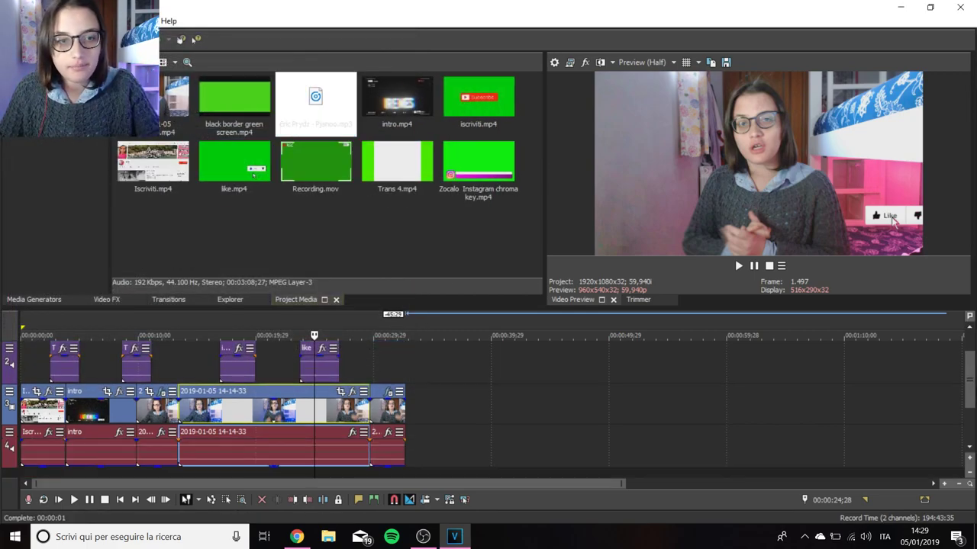
drag(306, 120, 134, 448)
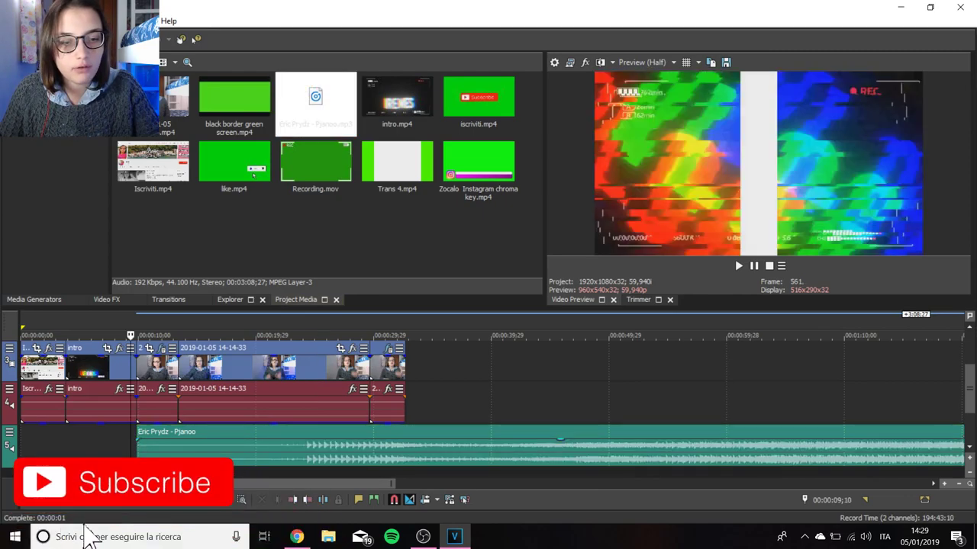
click(299, 463)
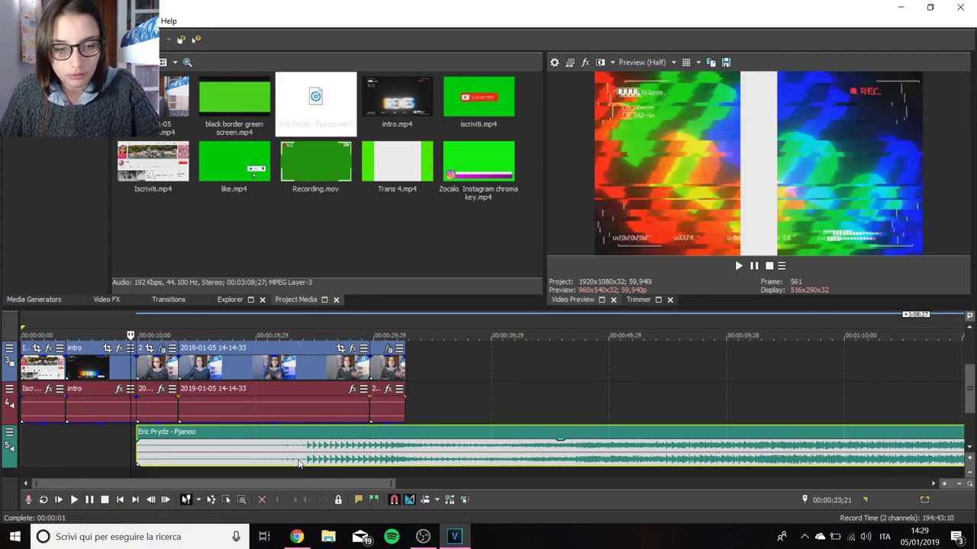
Cut off the song's quiet opening at 00:00:24;09 and move the remaining music back to the intro's end
click(228, 448)
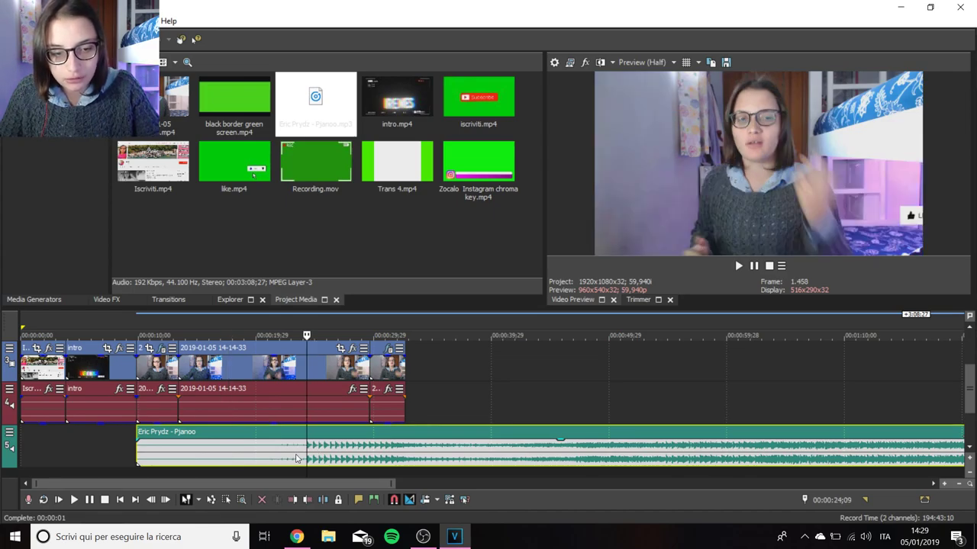
key(s)
click(274, 459)
key(Delete)
drag(341, 458, 169, 445)
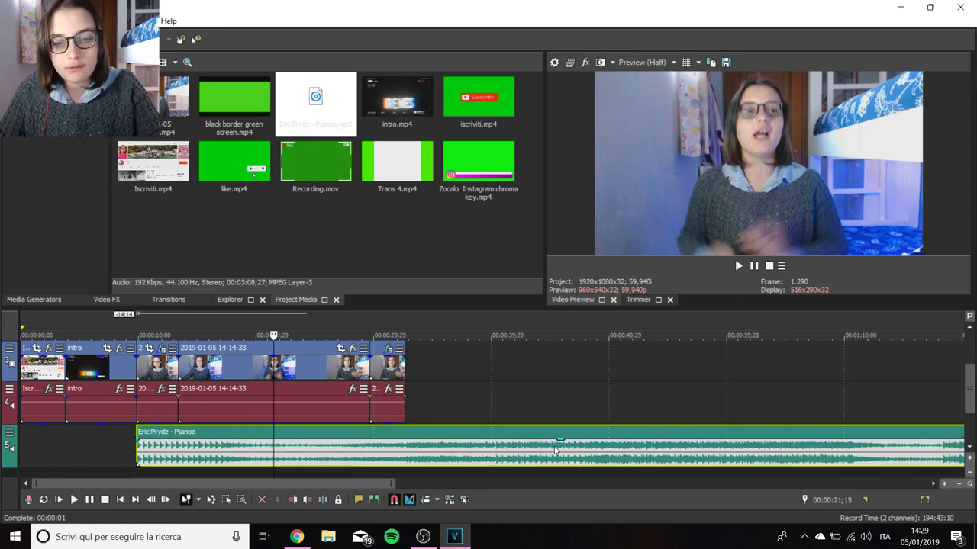
Lower the gain of the Eric Prydz - Pjanoo music clip to about -32 dB so it plays quietly in the background
drag(568, 449, 564, 472)
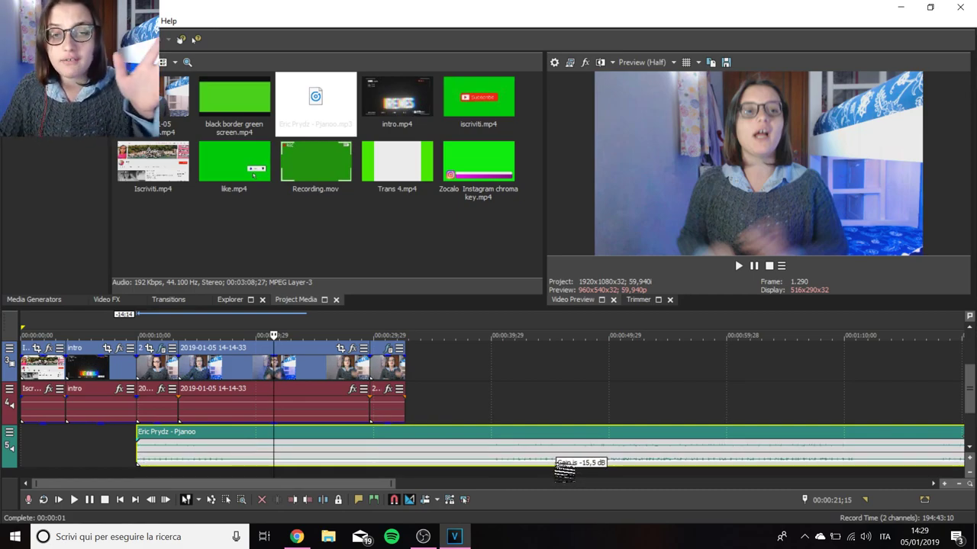
mouse_move(564, 472)
mouse_down()
mouse_move(565, 482)
mouse_move(567, 474)
mouse_up()
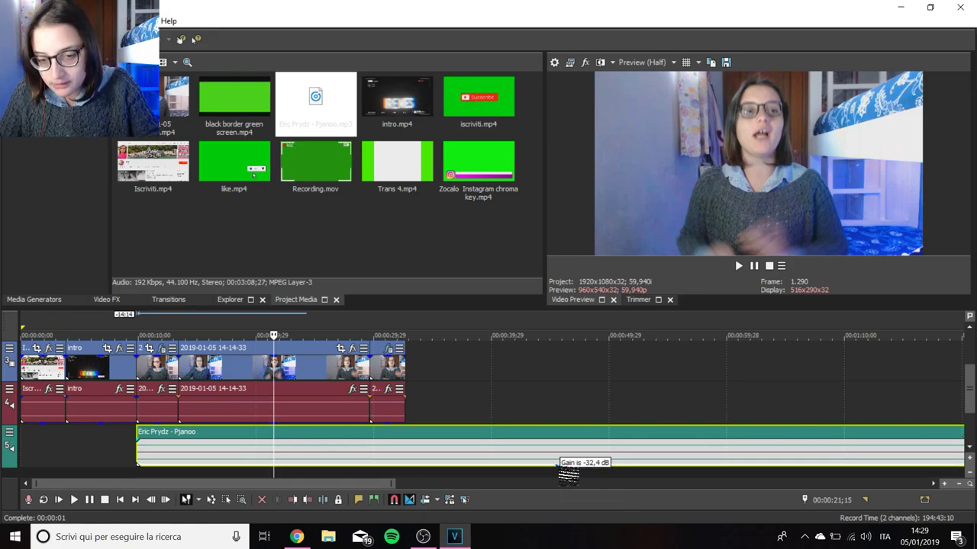
drag(568, 474, 568, 473)
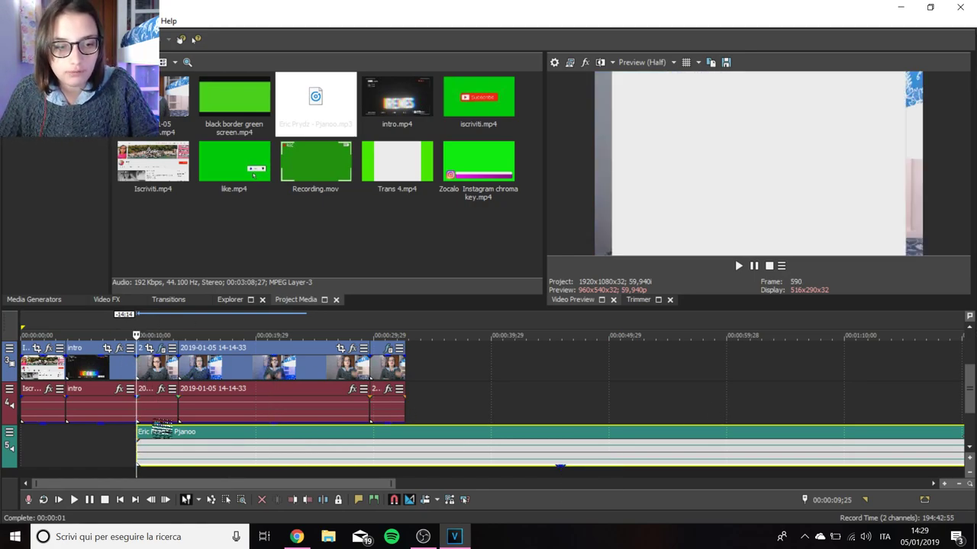
Raise the gain of the three camera recording audio clips and the opening Iscriviti audio clip to 0.0 dB
click(142, 405)
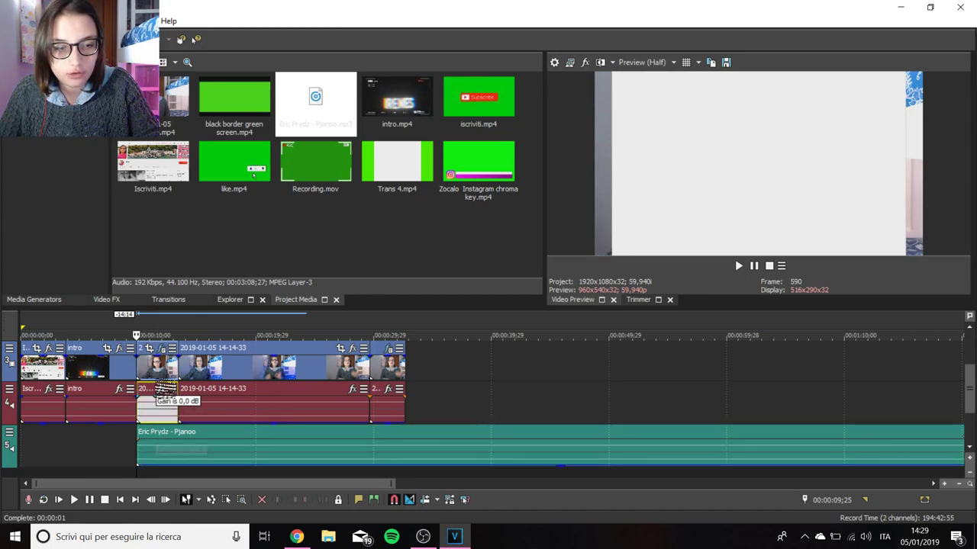
click(275, 405)
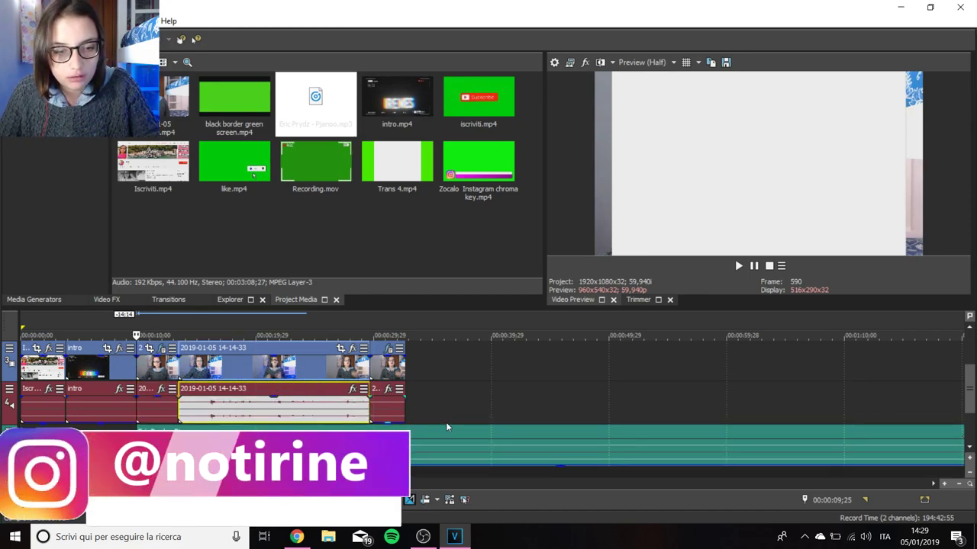
click(387, 416)
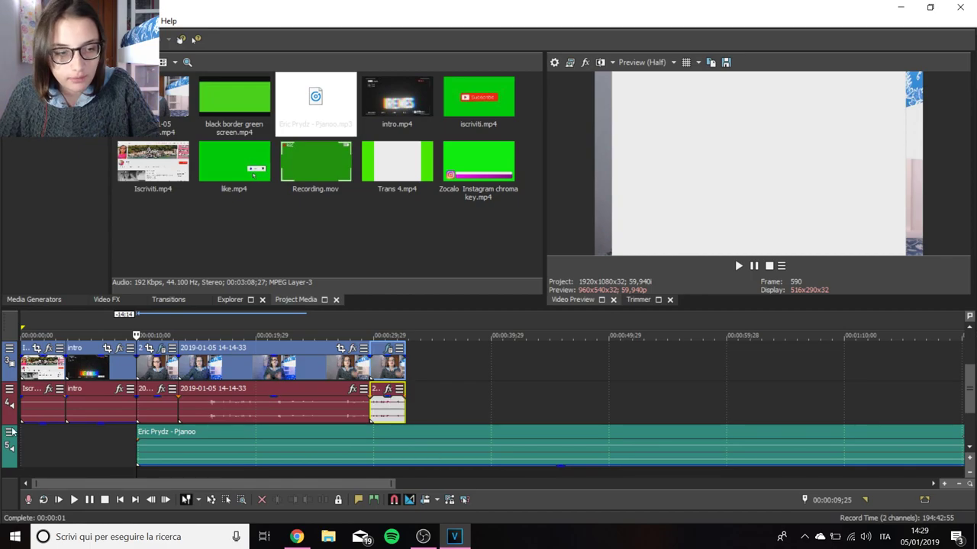
drag(41, 422, 40, 371)
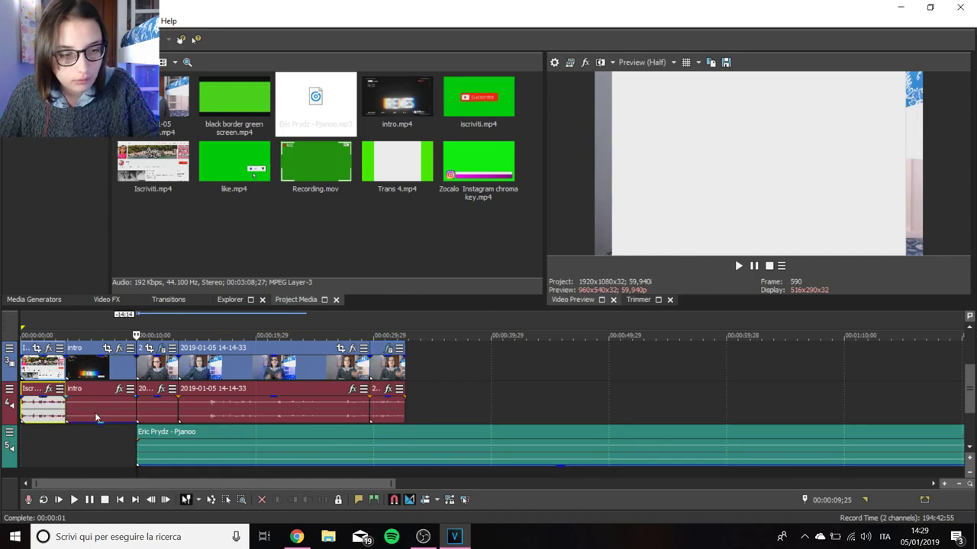
Set the intro audio clip's gain to about -7.3 dB and play the project from the beginning to check the sound balance
mouse_move(100, 423)
mouse_down()
mouse_move(103, 373)
mouse_move(107, 425)
mouse_up()
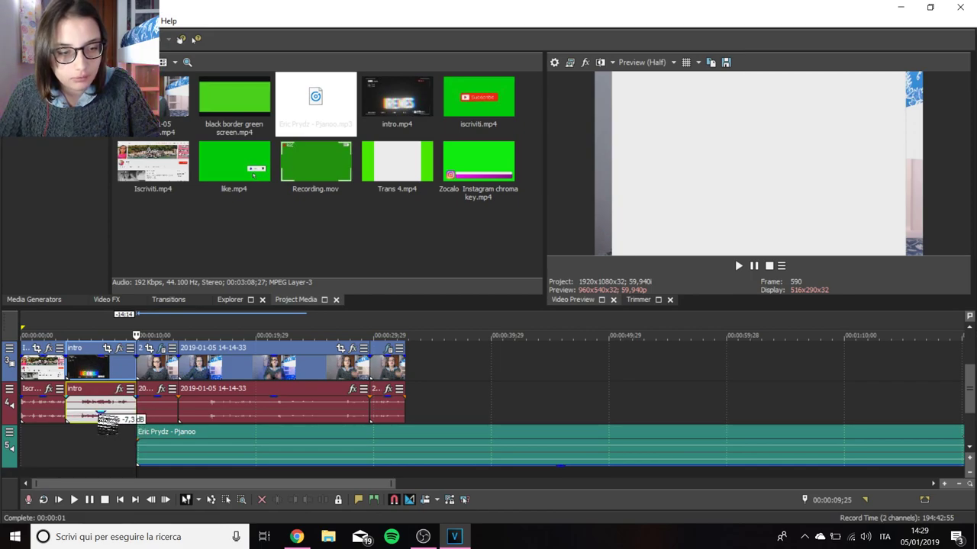
click(25, 447)
key(space)
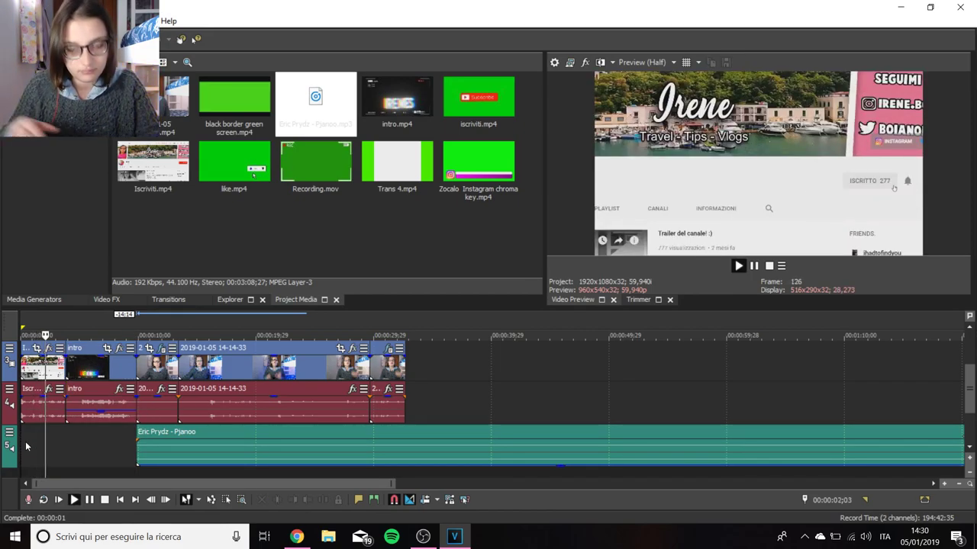